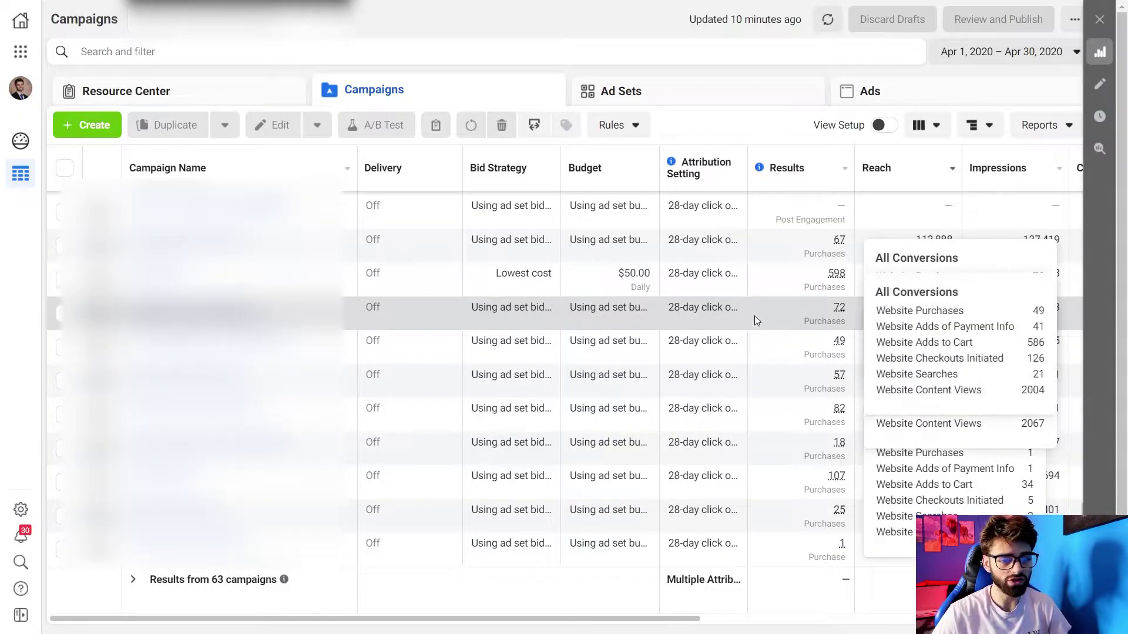
# - Open the Customize Columns window from the Columns preset list
pyautogui.click(922, 127)
pyautogui.scroll(-2, 881, 294)
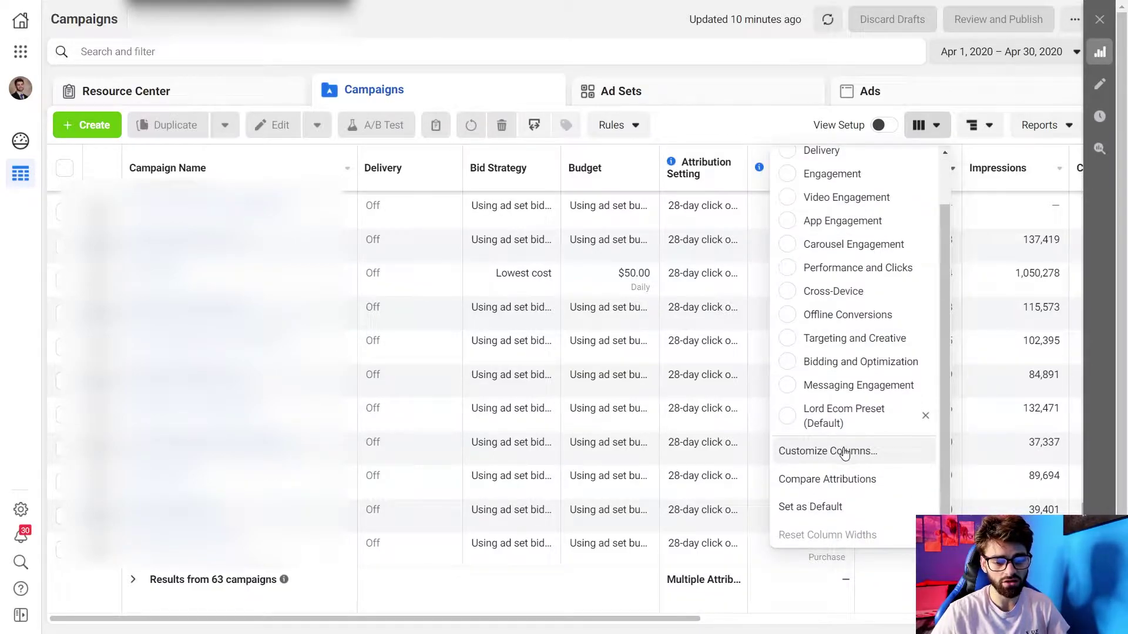
pyautogui.click(844, 451)
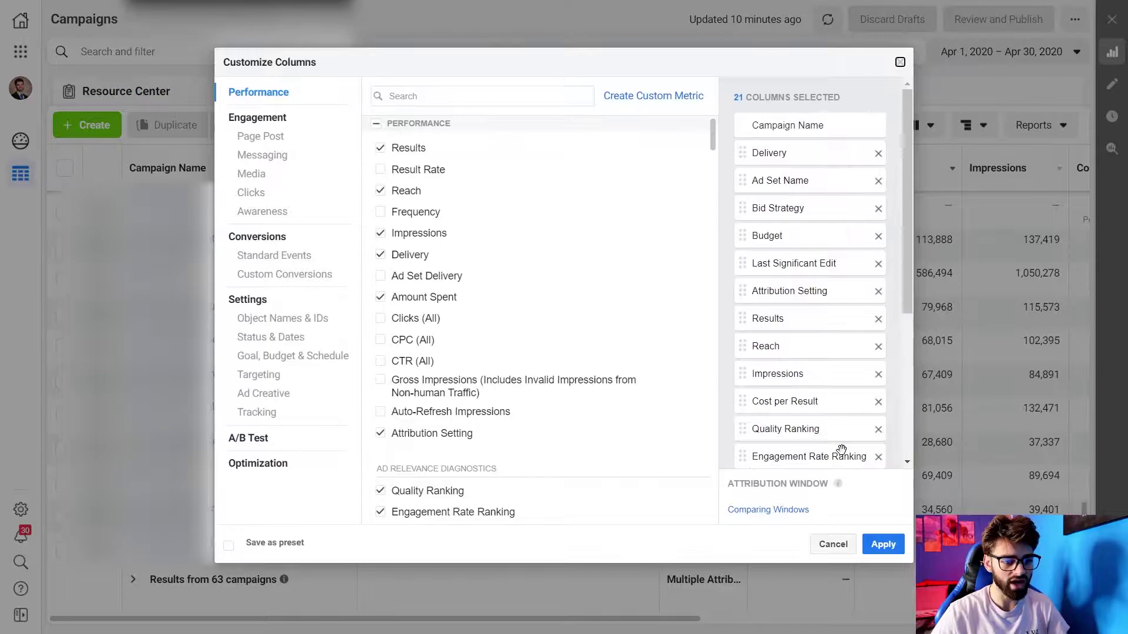
# - Remove every selected column, including Engagement Rate Ranking, leaving only Campaign Name
pyautogui.click(878, 154)
pyautogui.doubleClick(878, 154)
pyautogui.click(879, 155)
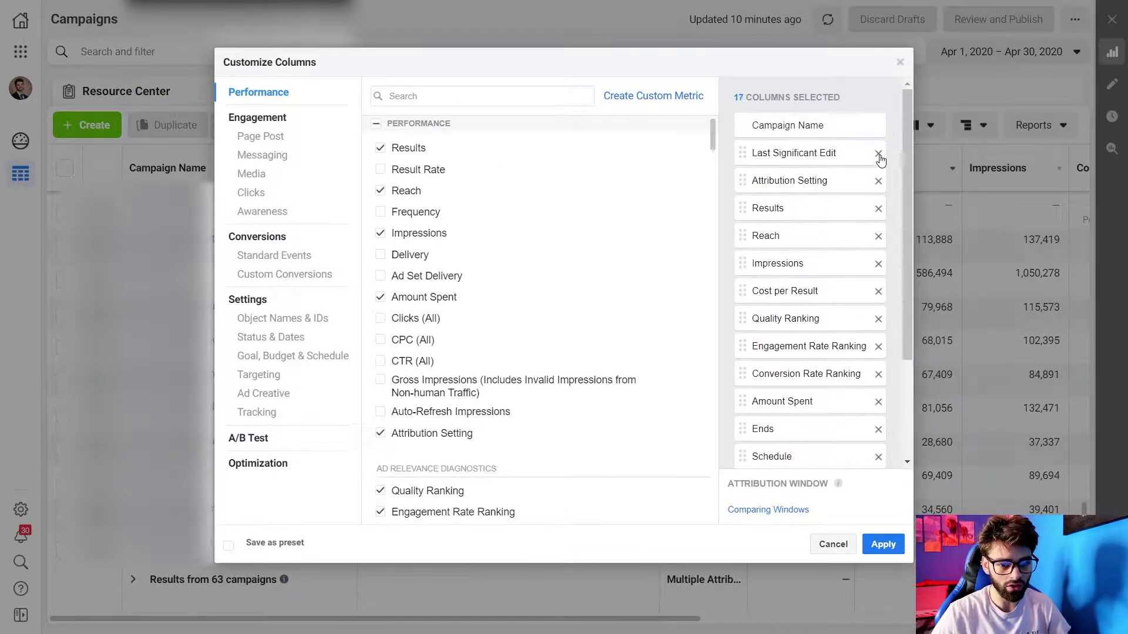
pyautogui.doubleClick(879, 155)
pyautogui.click(878, 154)
pyautogui.doubleClick(878, 155)
pyautogui.click(878, 155)
pyautogui.click(891, 153)
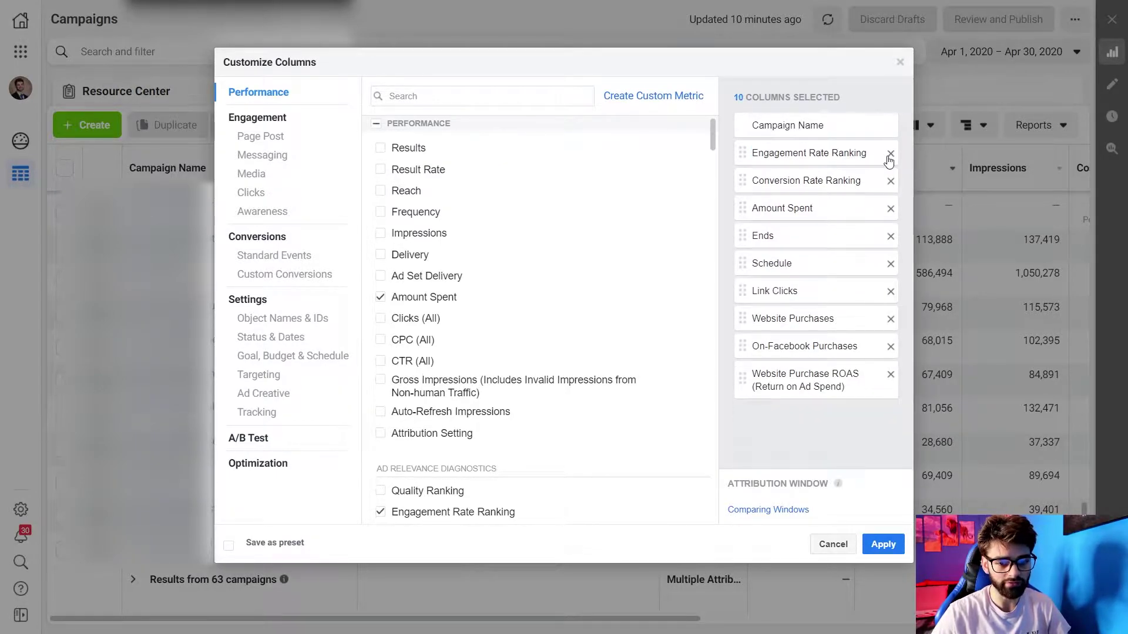
pyautogui.doubleClick(891, 154)
pyautogui.click(891, 153)
pyautogui.doubleClick(891, 154)
pyautogui.click(891, 153)
pyautogui.click(890, 153)
pyautogui.doubleClick(890, 154)
pyautogui.click(523, 94)
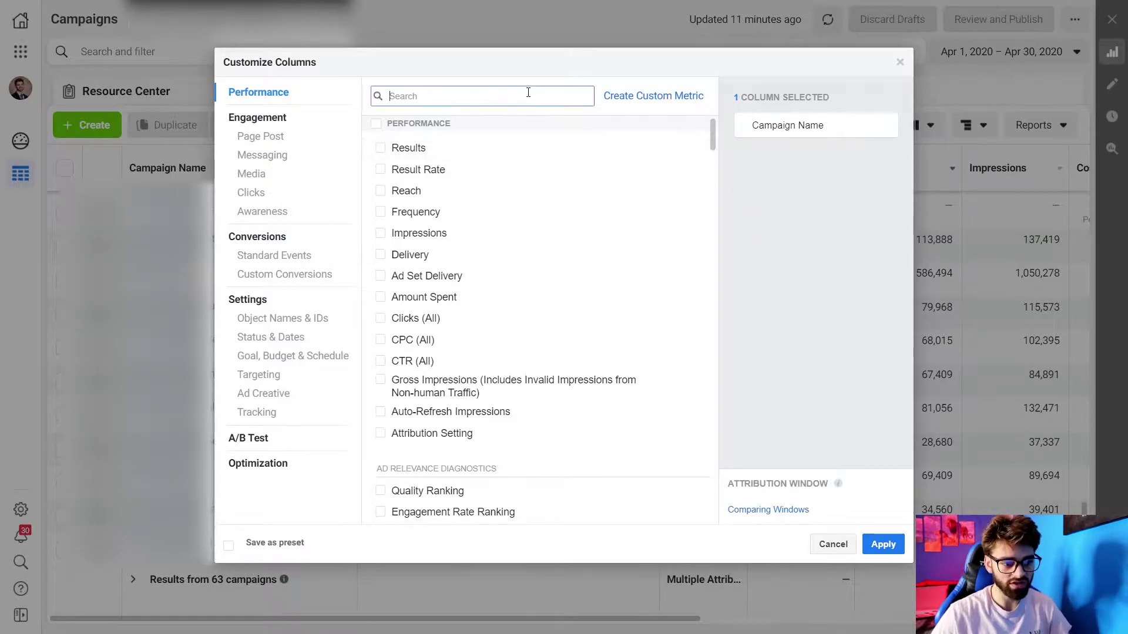
# - Search for and tick the Delivery, Budget and Amount Spent columns
pyautogui.write('delivery')
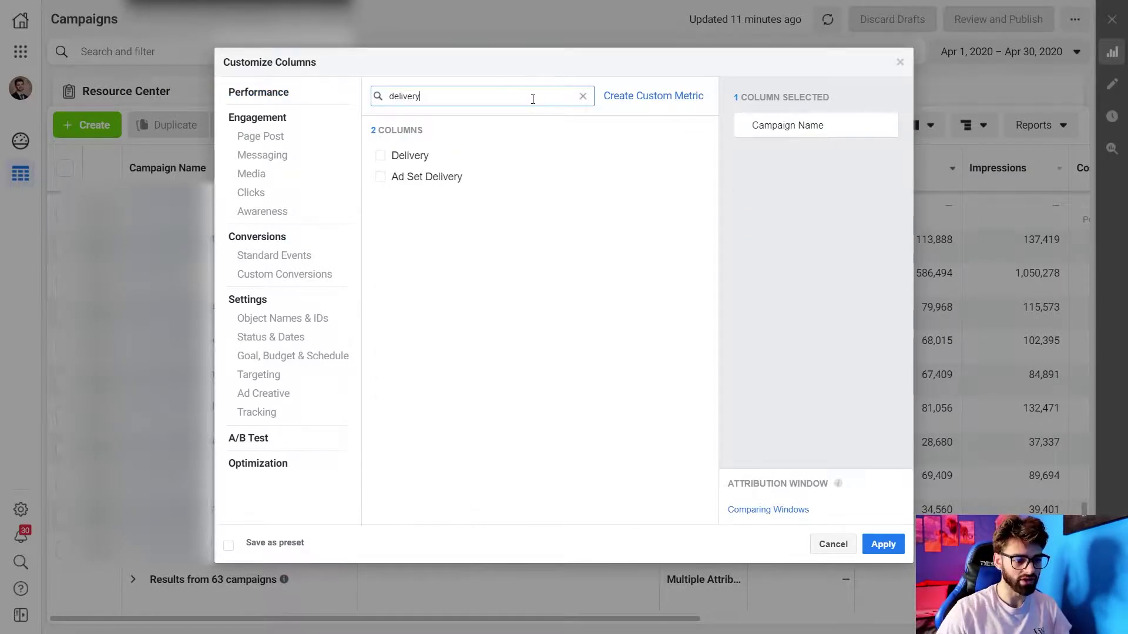
pyautogui.click(395, 156)
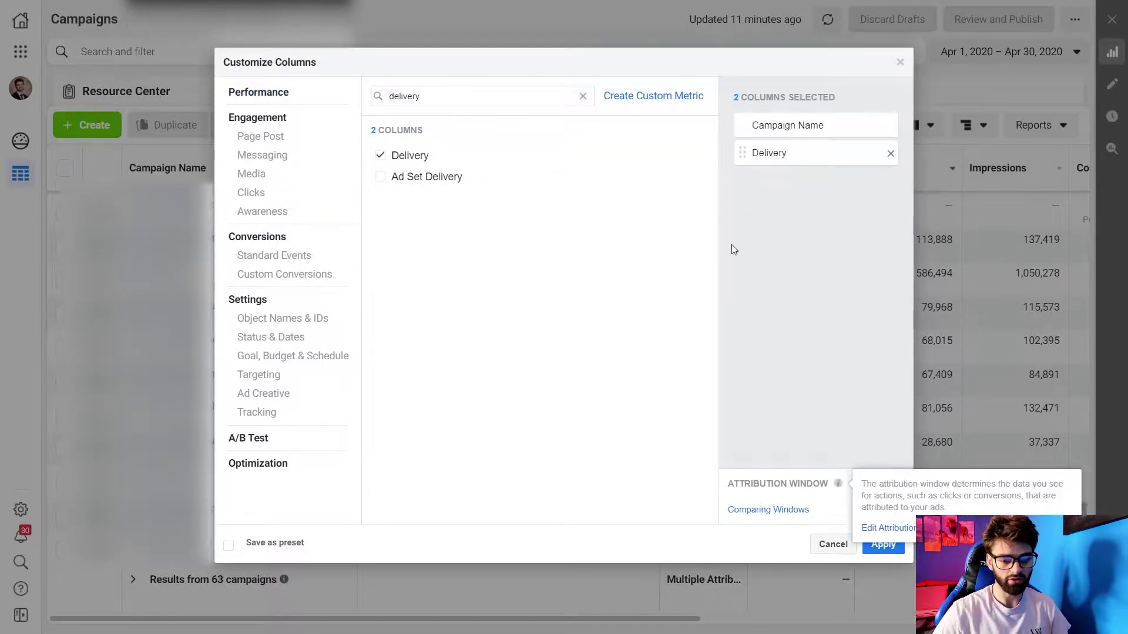
pyautogui.click(583, 96)
pyautogui.write('budget')
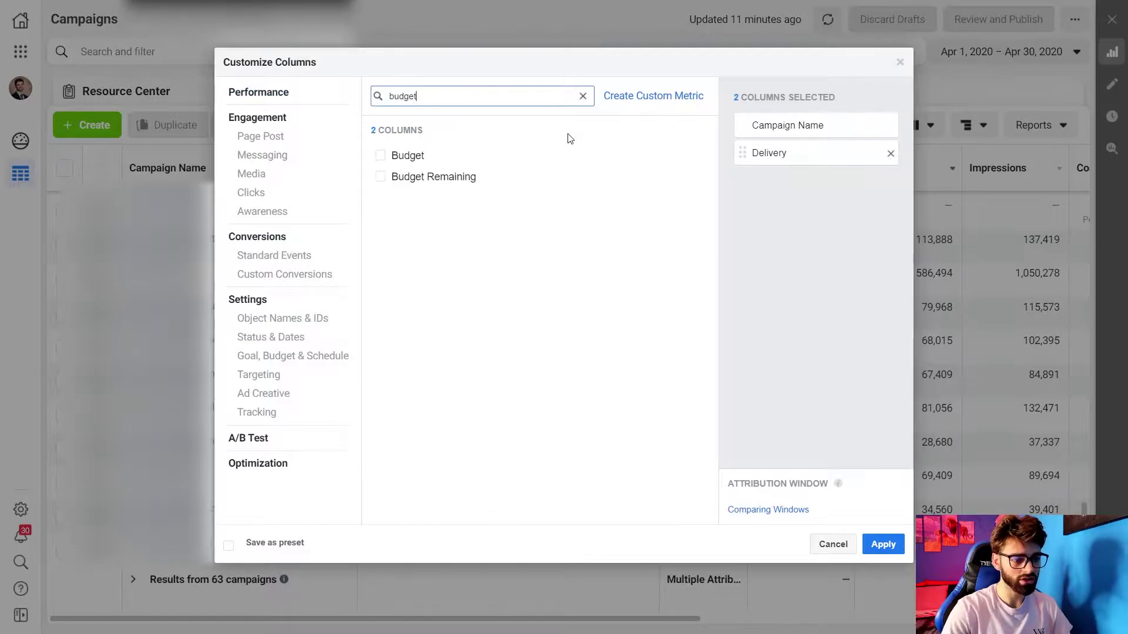
pyautogui.click(411, 155)
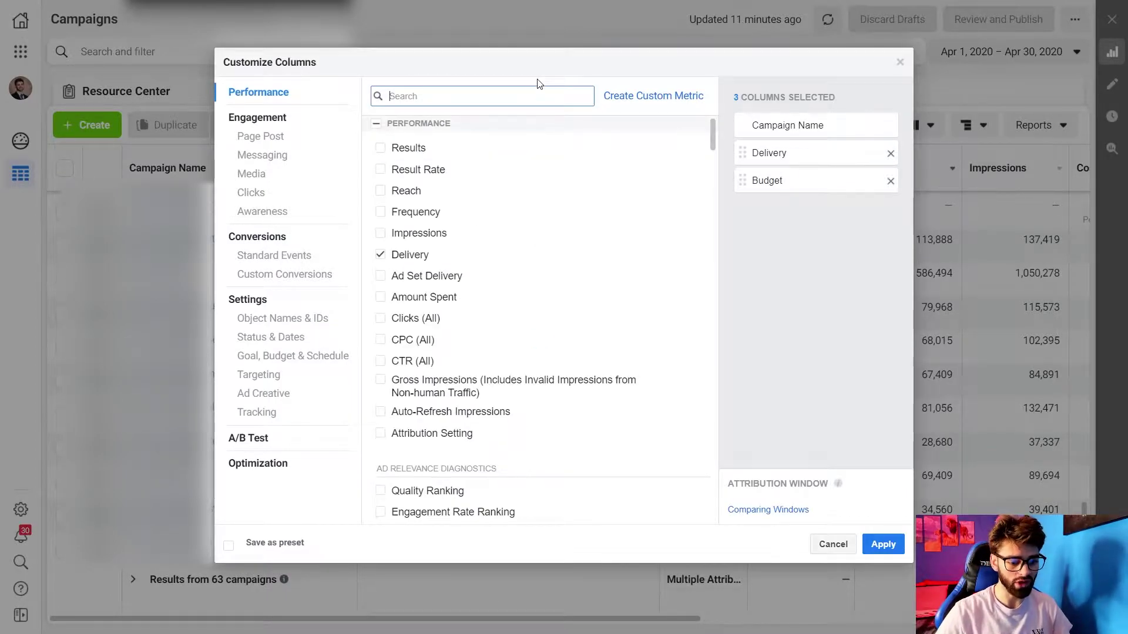
pyautogui.write('amount')
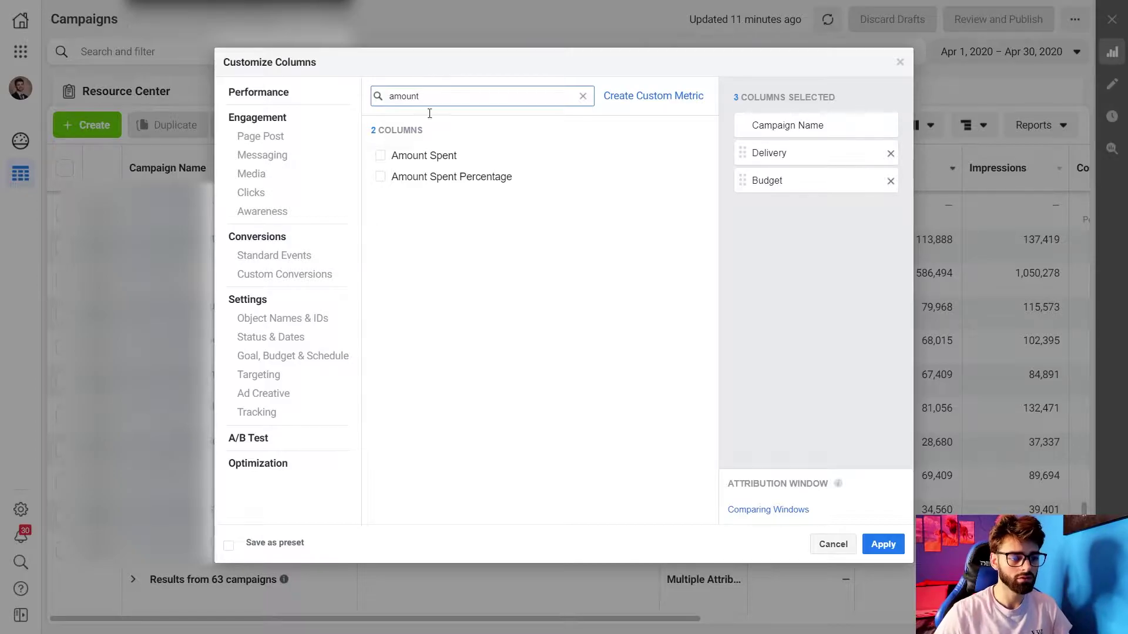
pyautogui.click(425, 156)
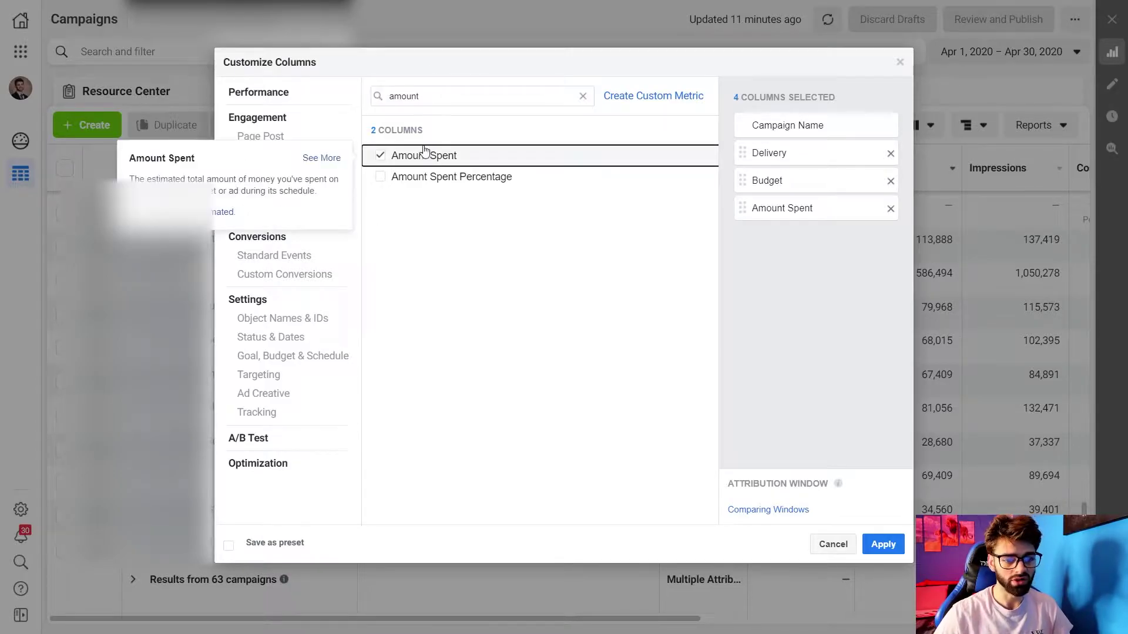
# - Add the Purchases Conversion Value column with its Website and Offline breakdowns unticked
pyautogui.click(583, 96)
pyautogui.write('purc')
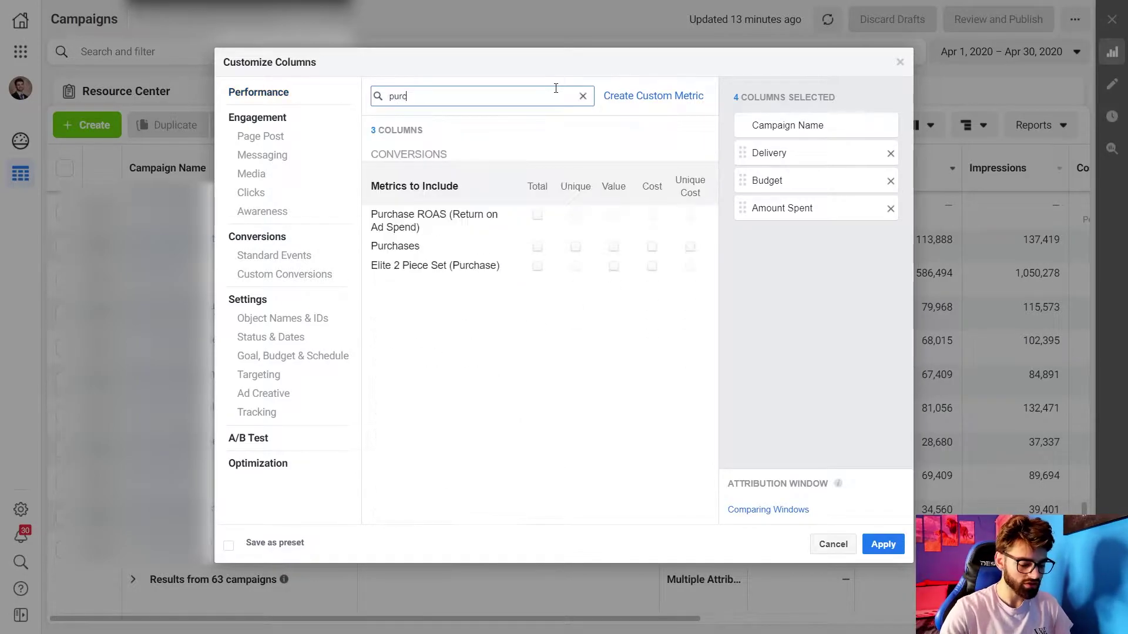
pyautogui.write('hase')
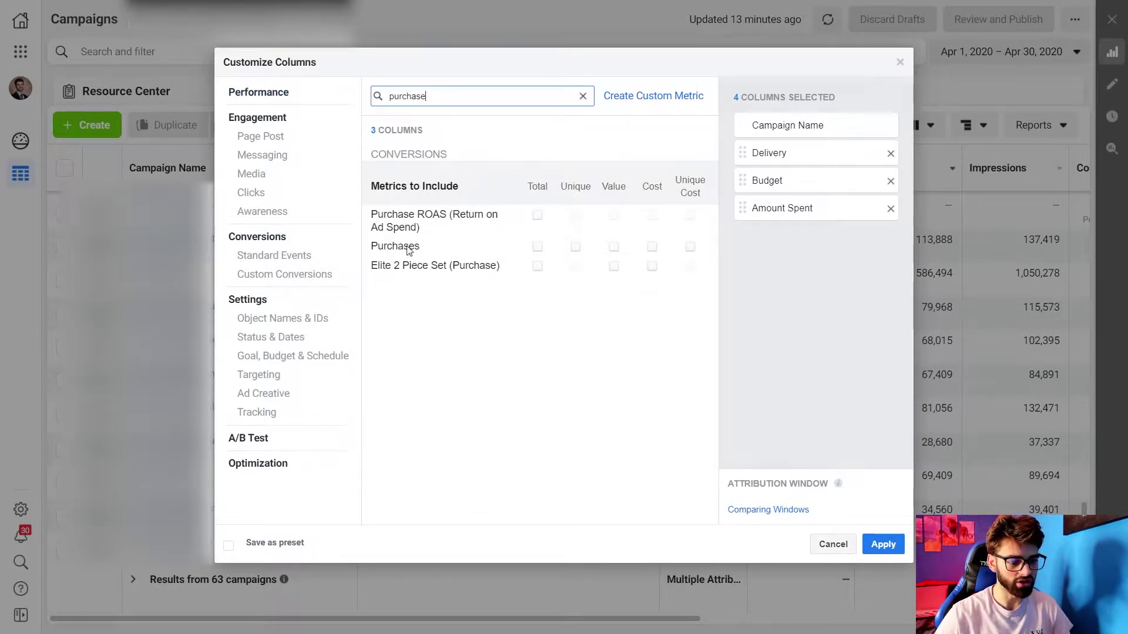
pyautogui.click(614, 247)
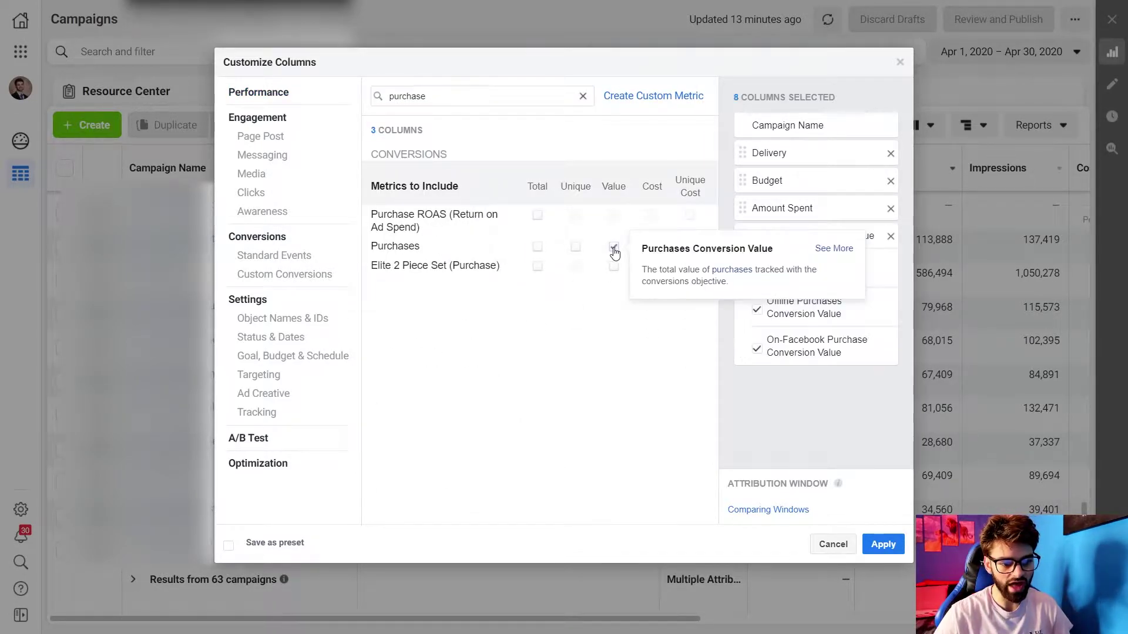
pyautogui.click(756, 271)
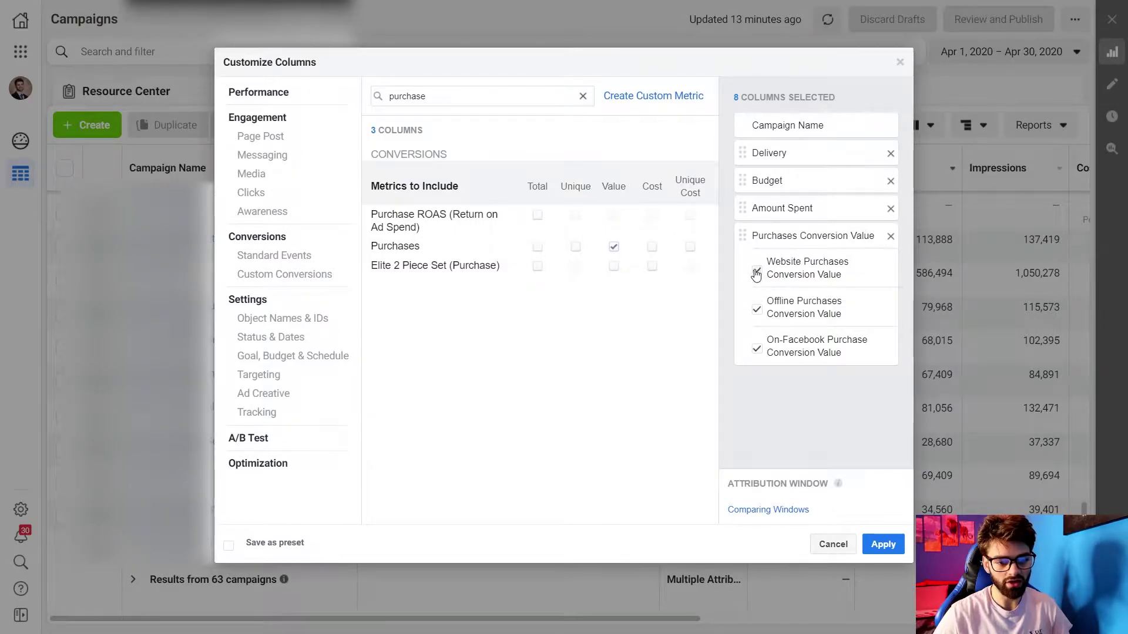
pyautogui.click(757, 309)
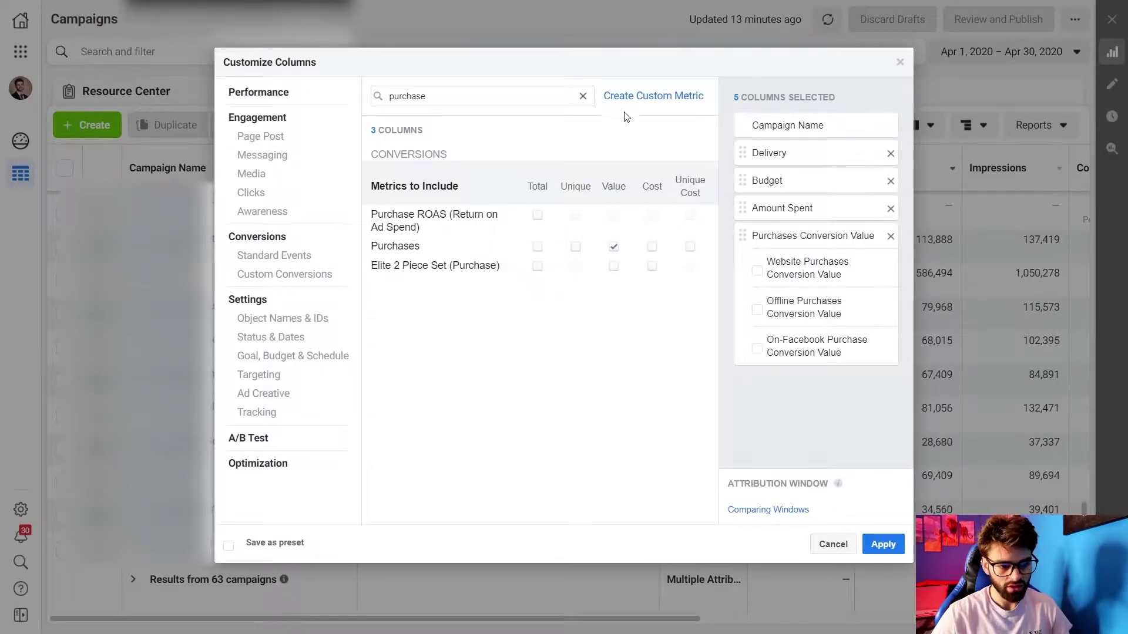
# - Search for and tick Reach, CPM (Cost per 1,000 Impressions) and CTR (All)
pyautogui.click(583, 95)
pyautogui.write('reac')
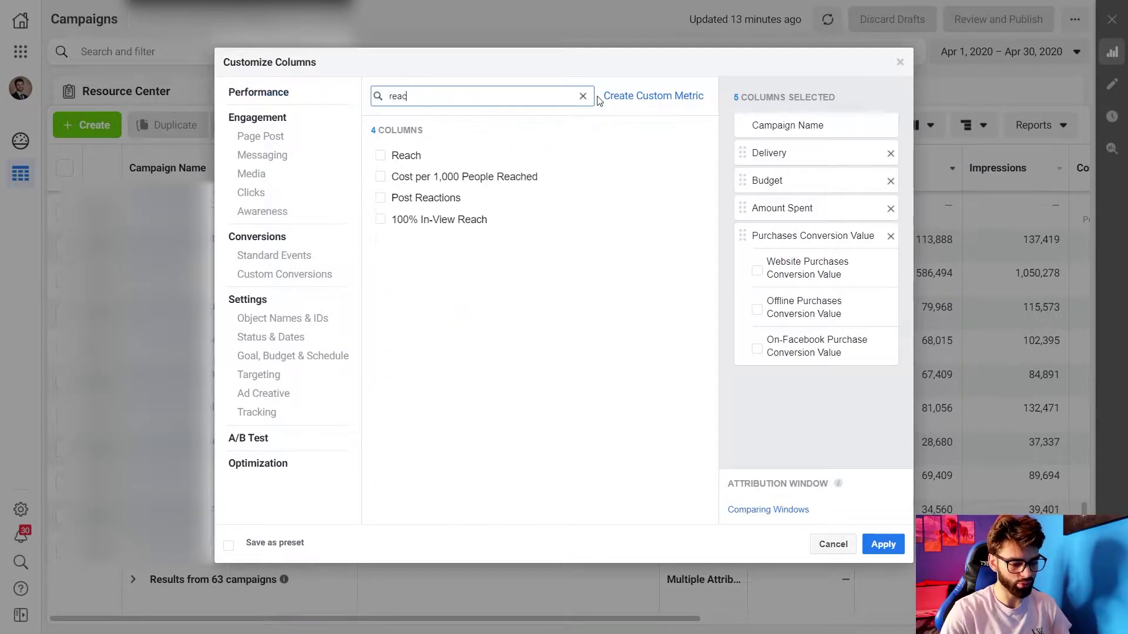
pyautogui.write('h')
pyautogui.click(391, 155)
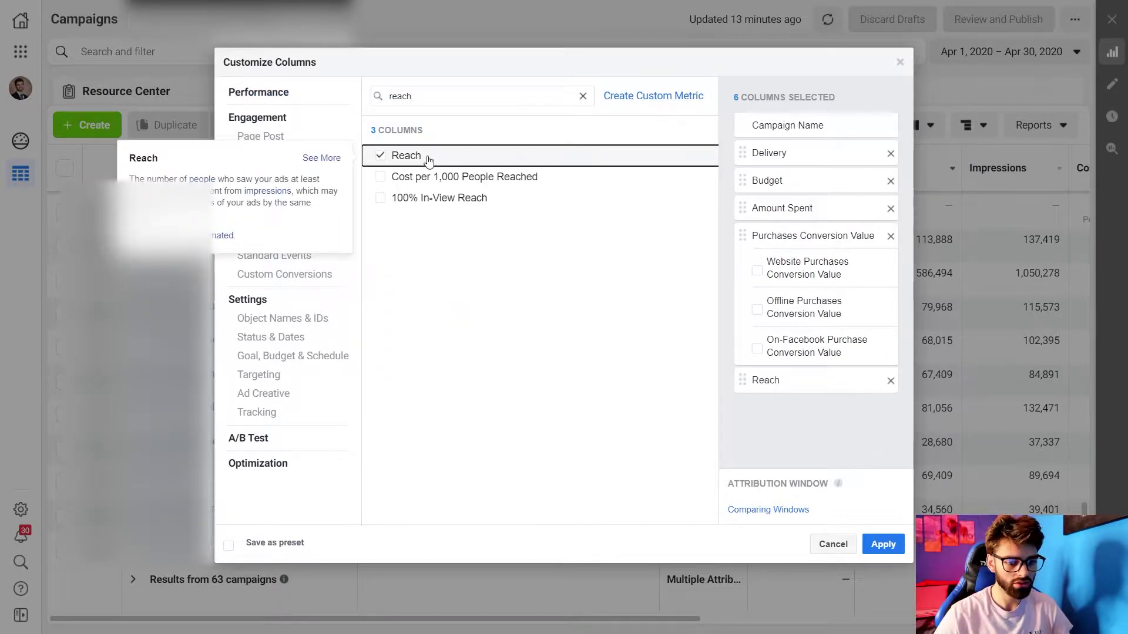
pyautogui.click(583, 95)
pyautogui.write('cpm')
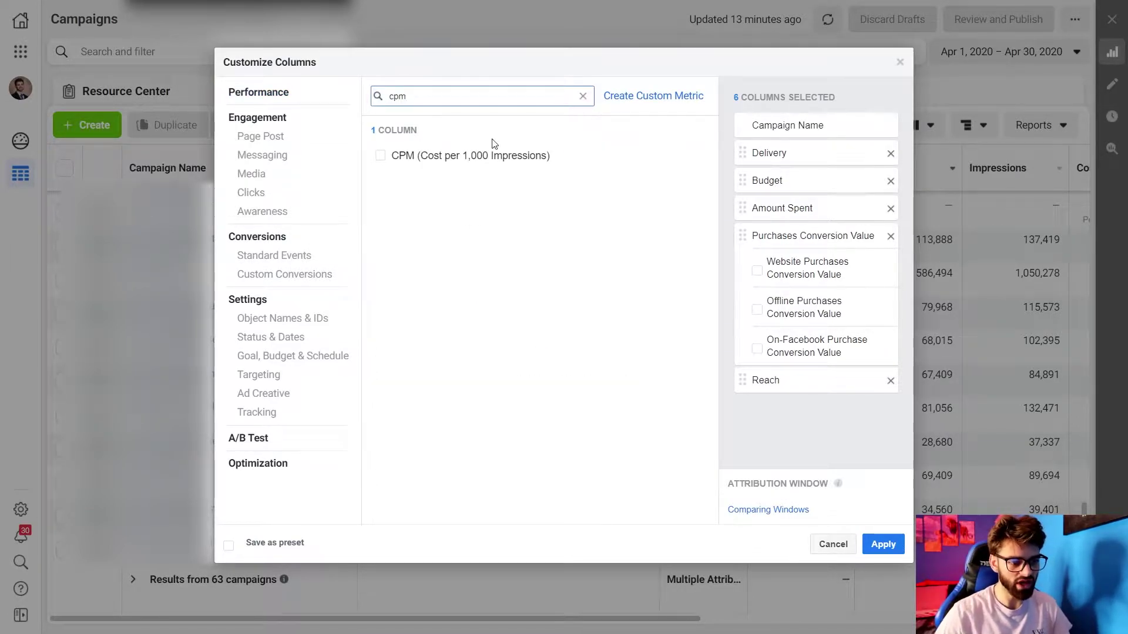
pyautogui.click(467, 154)
pyautogui.click(583, 96)
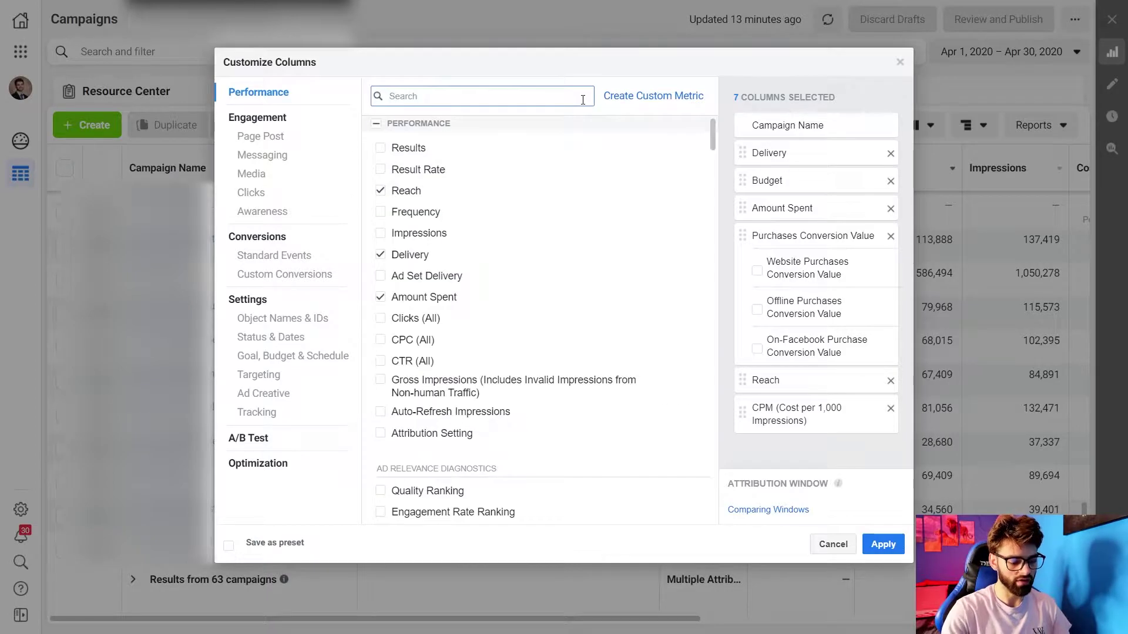
pyautogui.write('ctr')
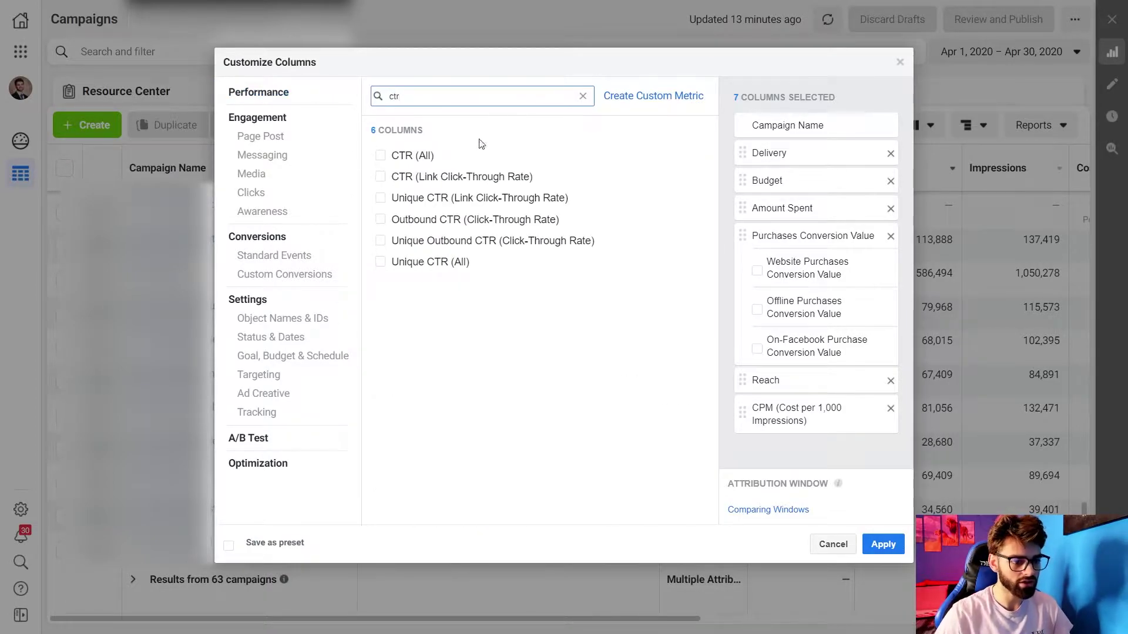
pyautogui.click(426, 156)
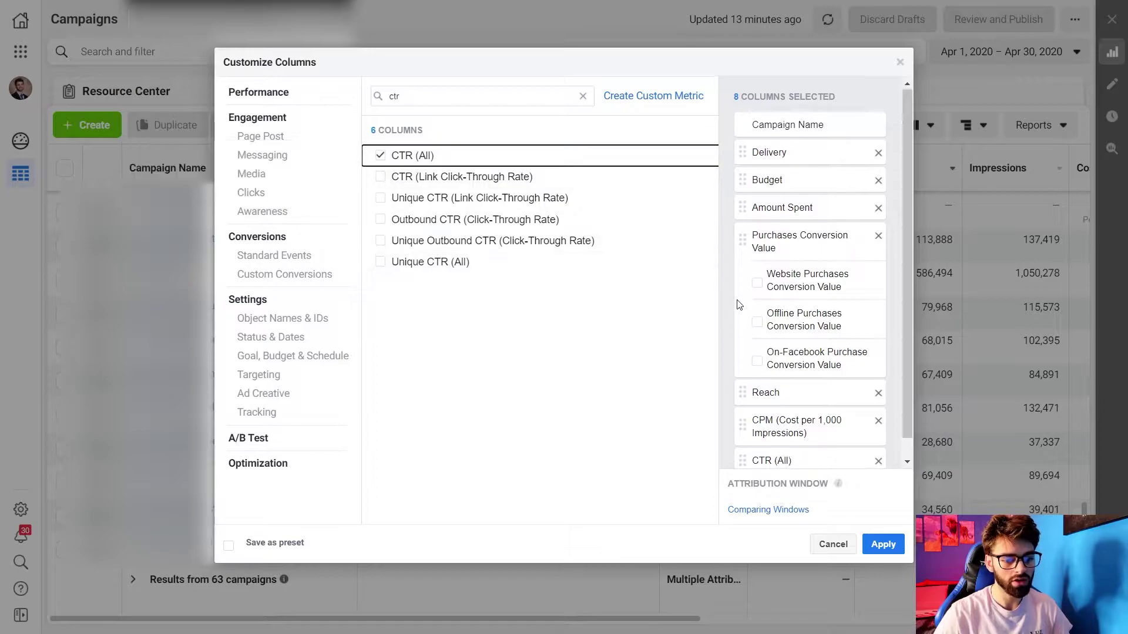
pyautogui.scroll(-1, 746, 300)
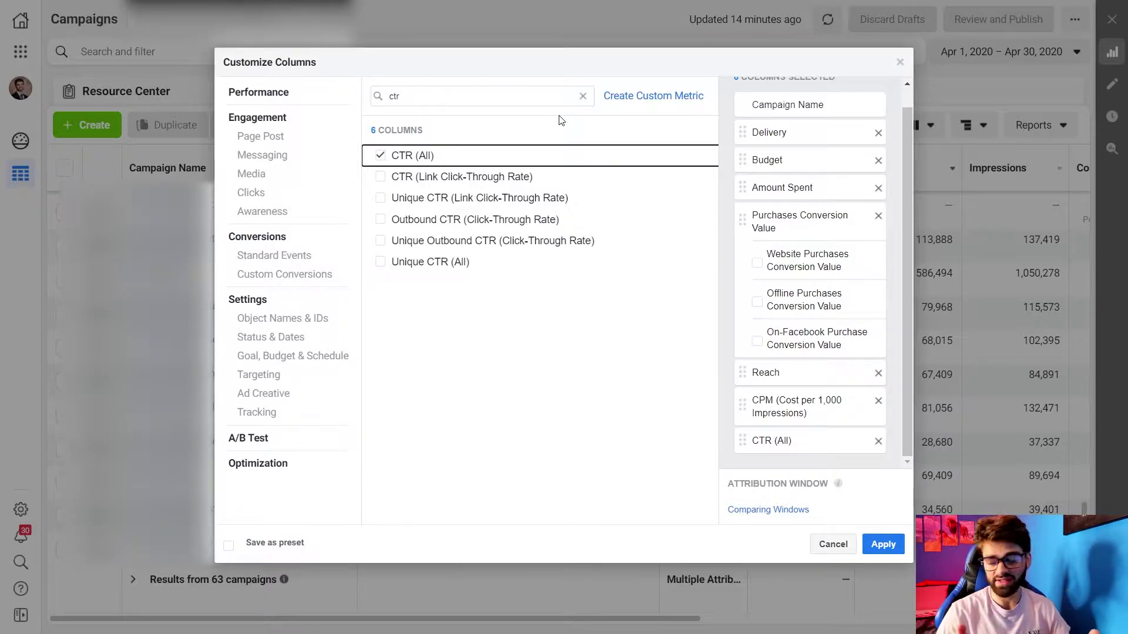
pyautogui.hotkey('ctrl', 'a')
# - Add Cost per Unique Link Click and Unique Link Clicks, then clear the search box
pyautogui.write('cos')
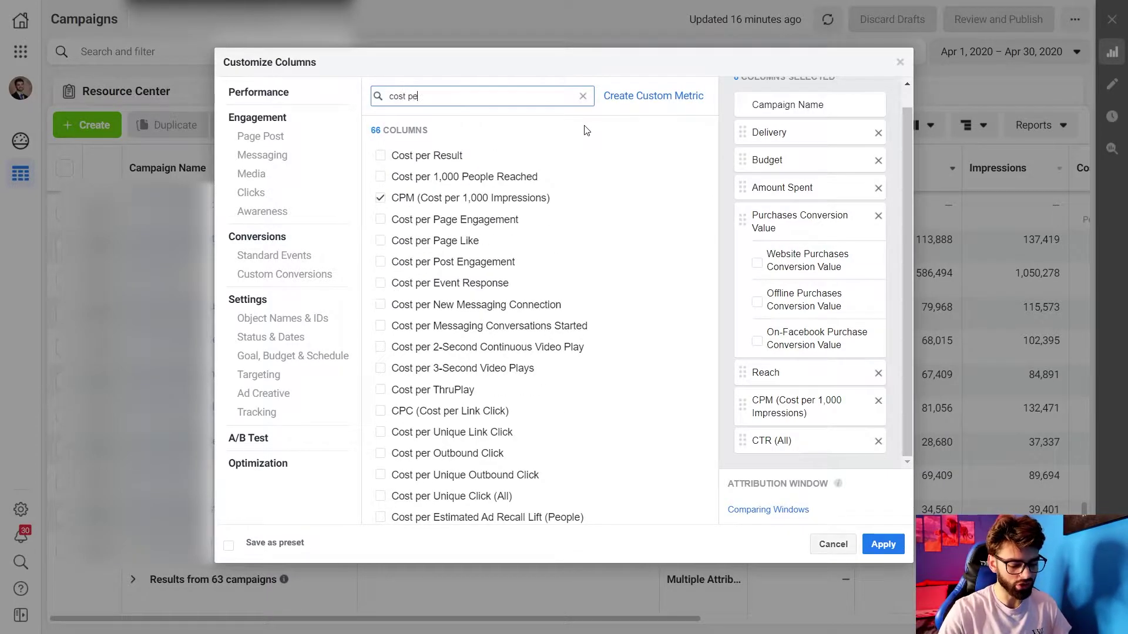
pyautogui.write('t per uni')
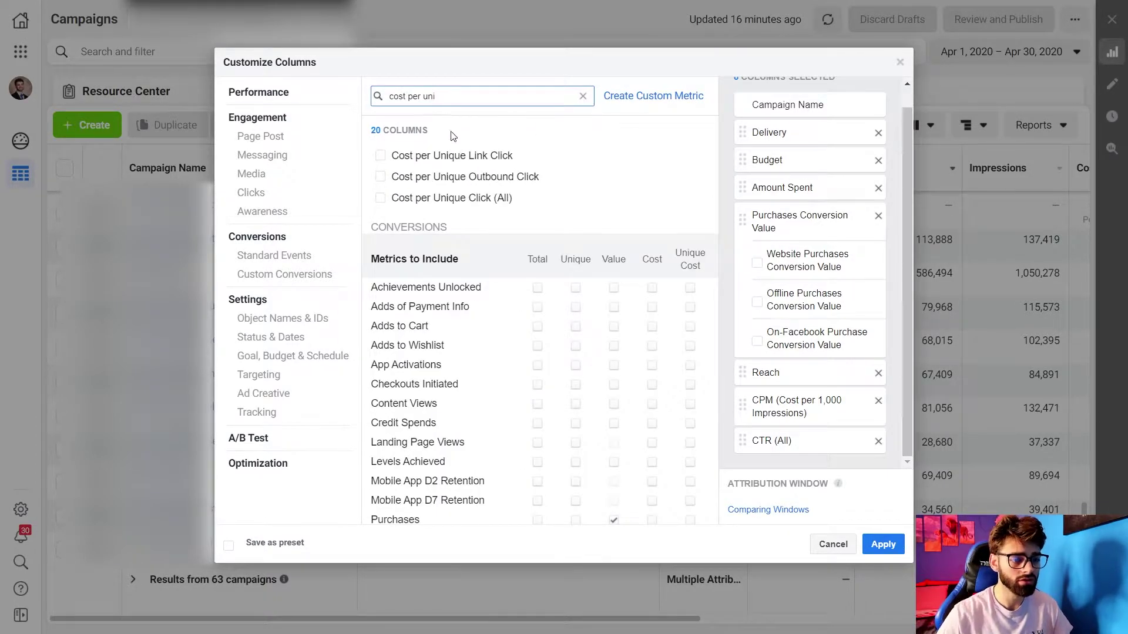
pyautogui.click(441, 155)
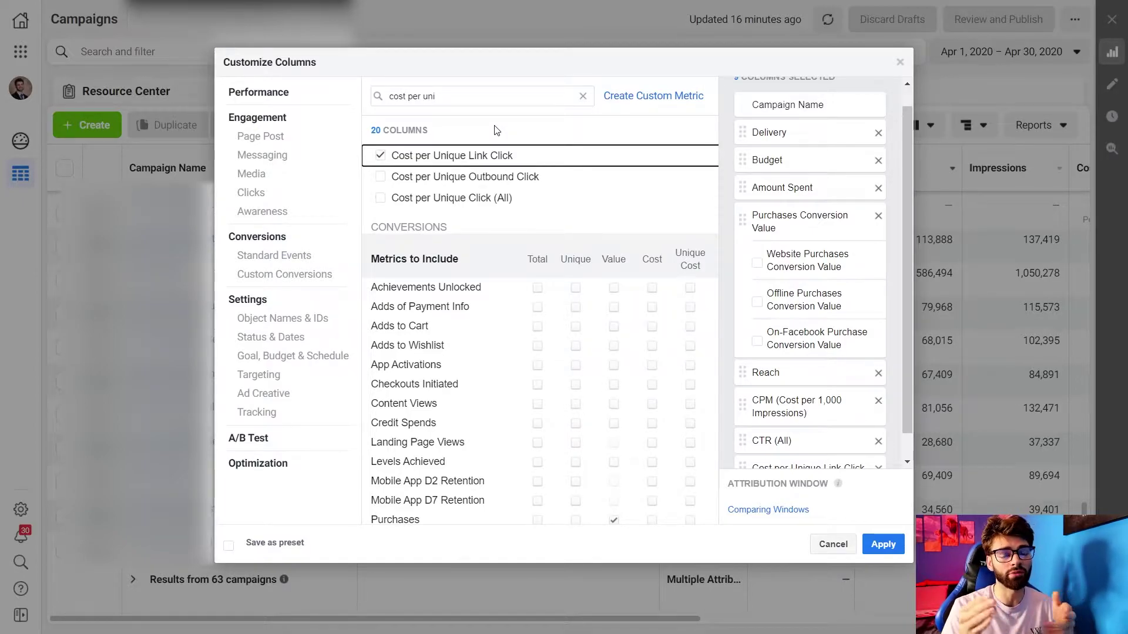
pyautogui.click(583, 97)
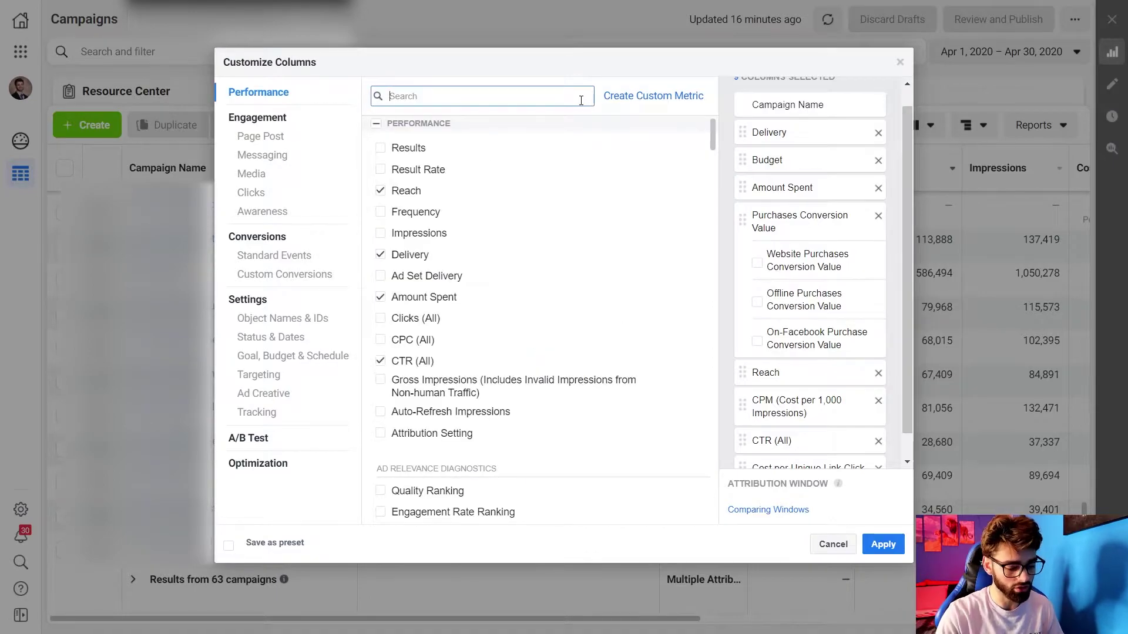
pyautogui.write('unique')
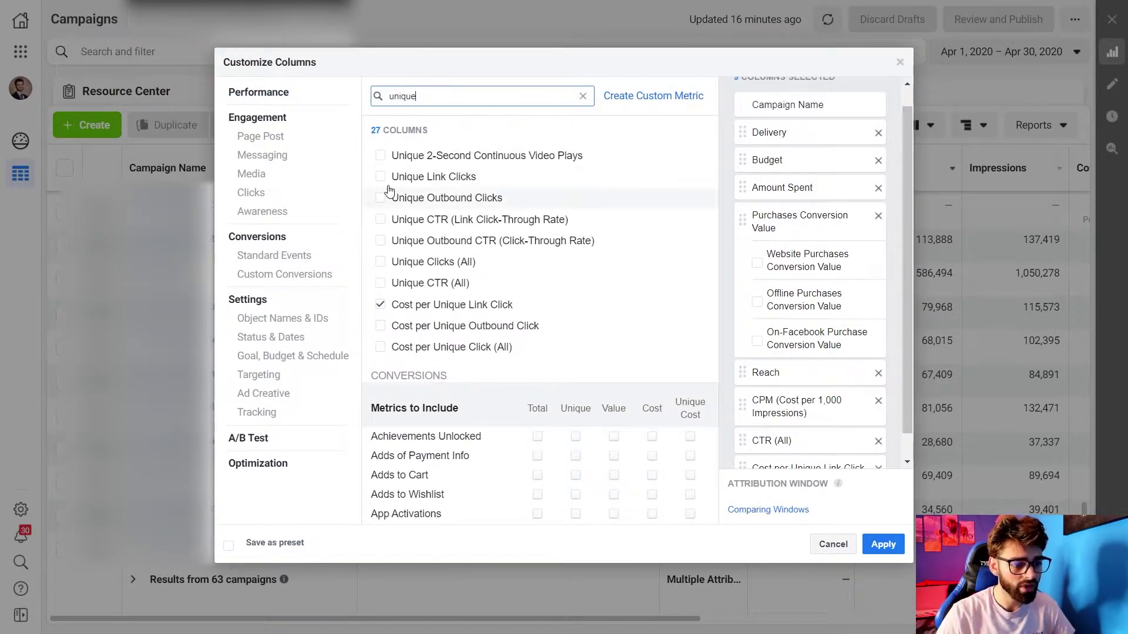
pyautogui.click(381, 177)
pyautogui.scroll(-1, 814, 322)
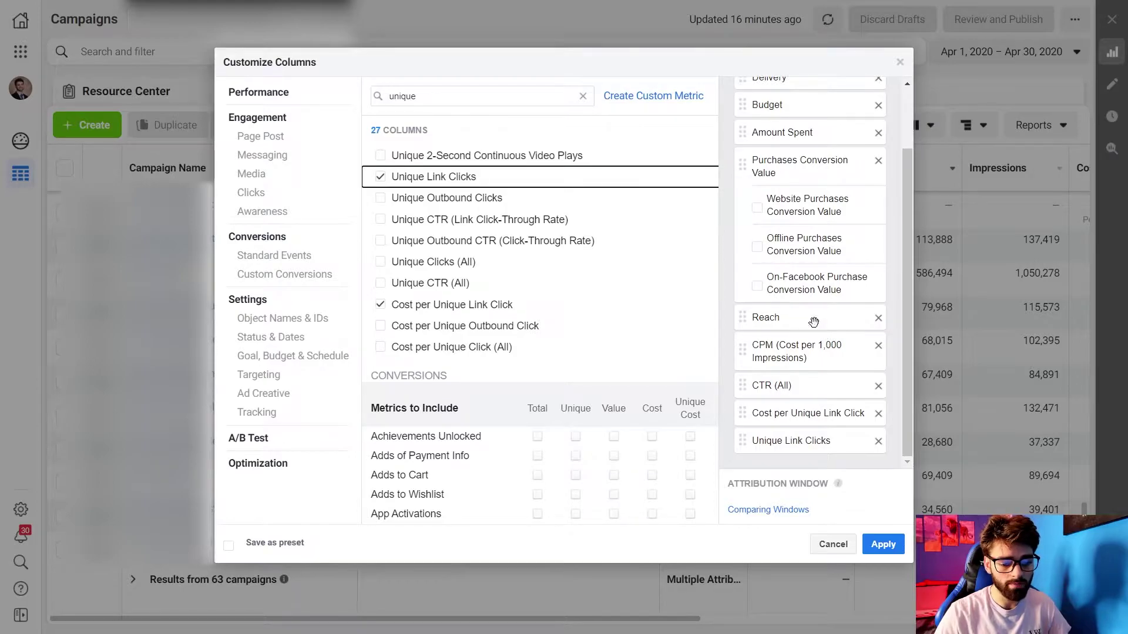
pyautogui.click(558, 94)
pyautogui.press('BackSpace')
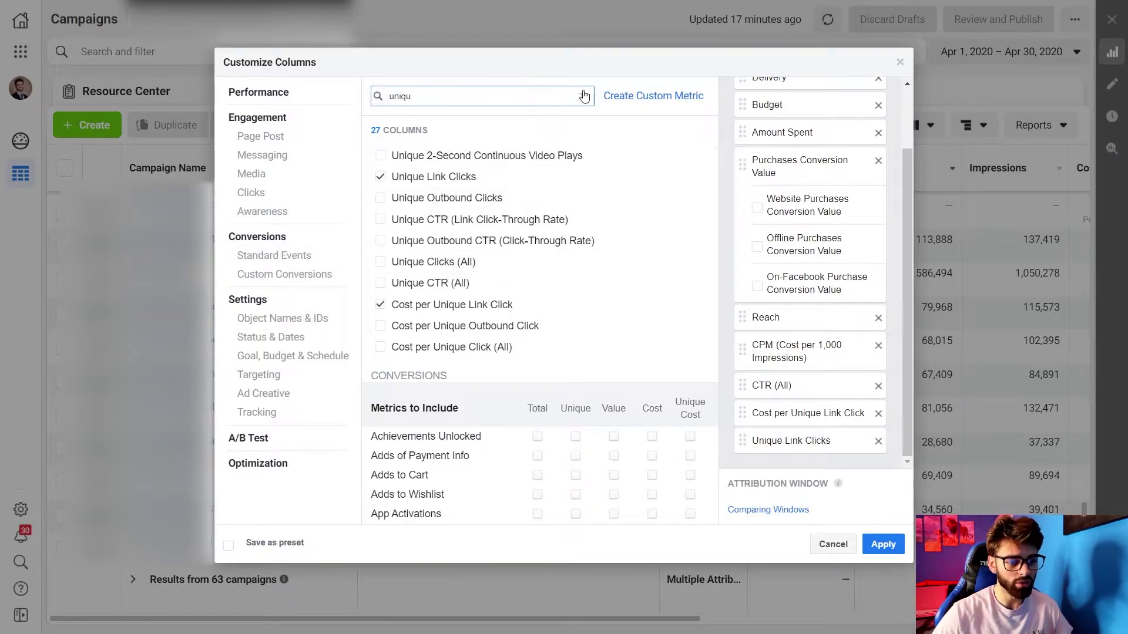
pyautogui.click(583, 96)
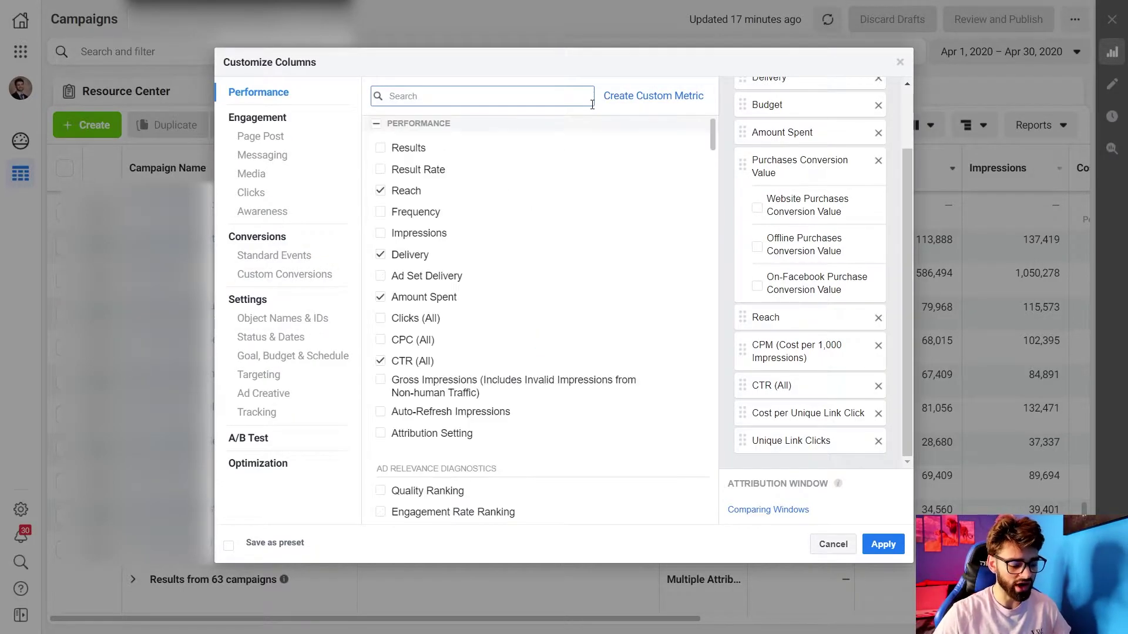
# - Search 'add' and tick Cost per Add to Cart and Unique Adds to Cart
pyautogui.write('add')
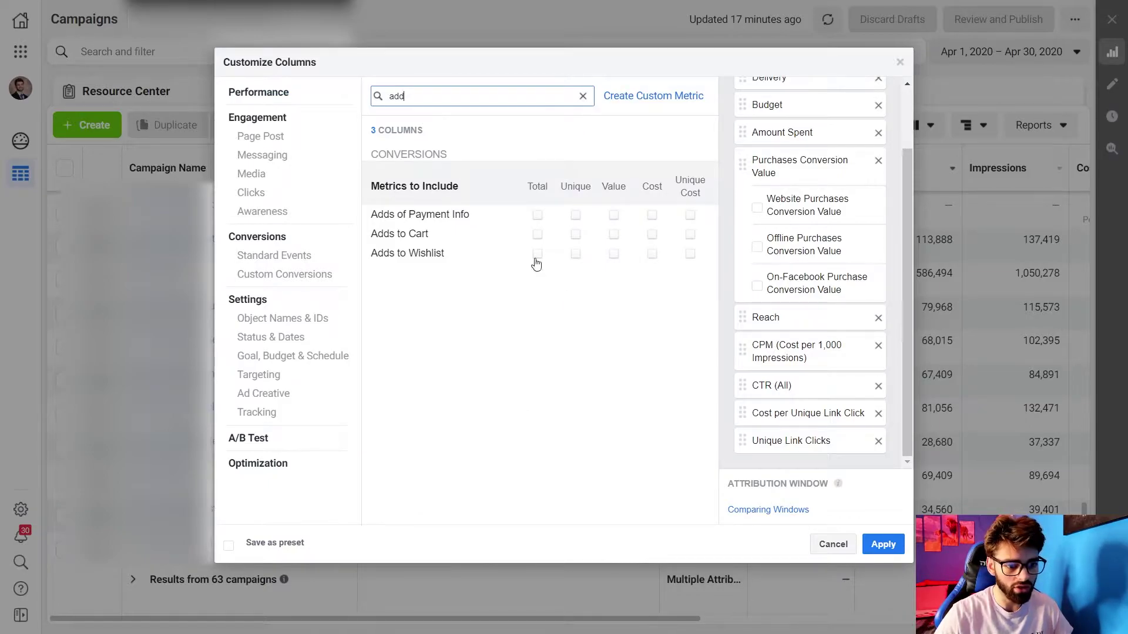
pyautogui.click(652, 235)
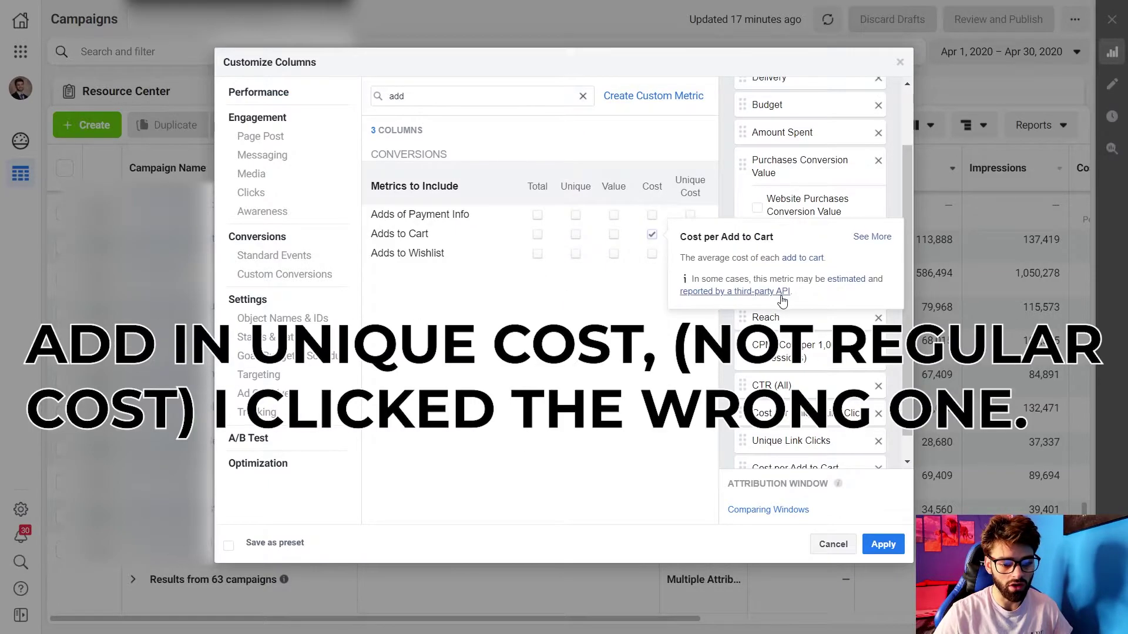
pyautogui.scroll(-1, 770, 405)
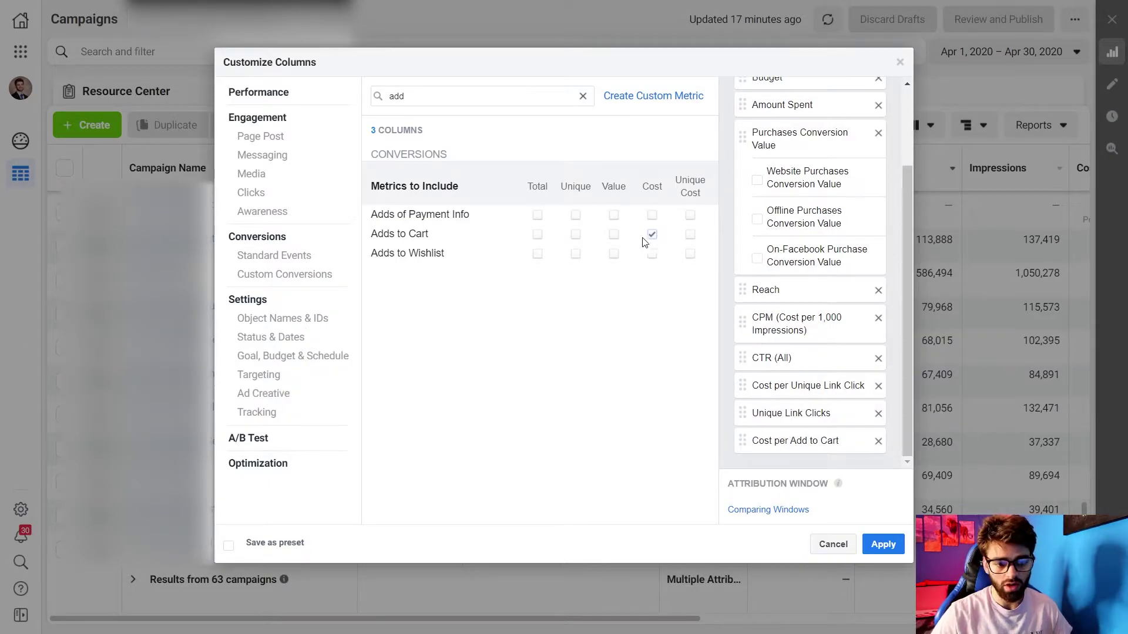
pyautogui.click(576, 238)
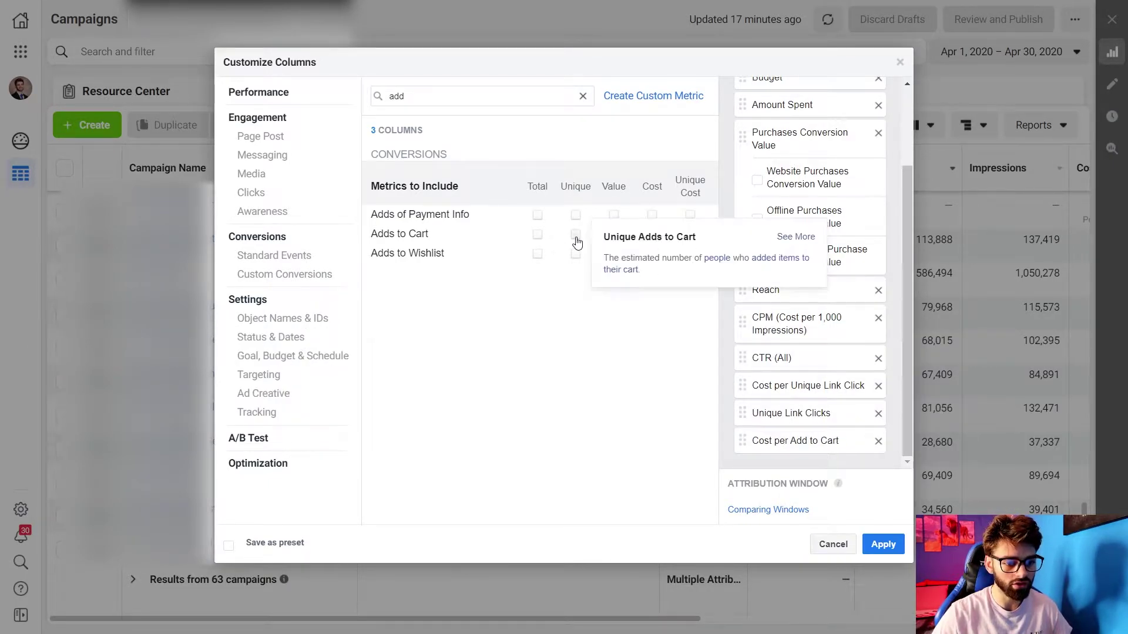
pyautogui.scroll(-1, 793, 372)
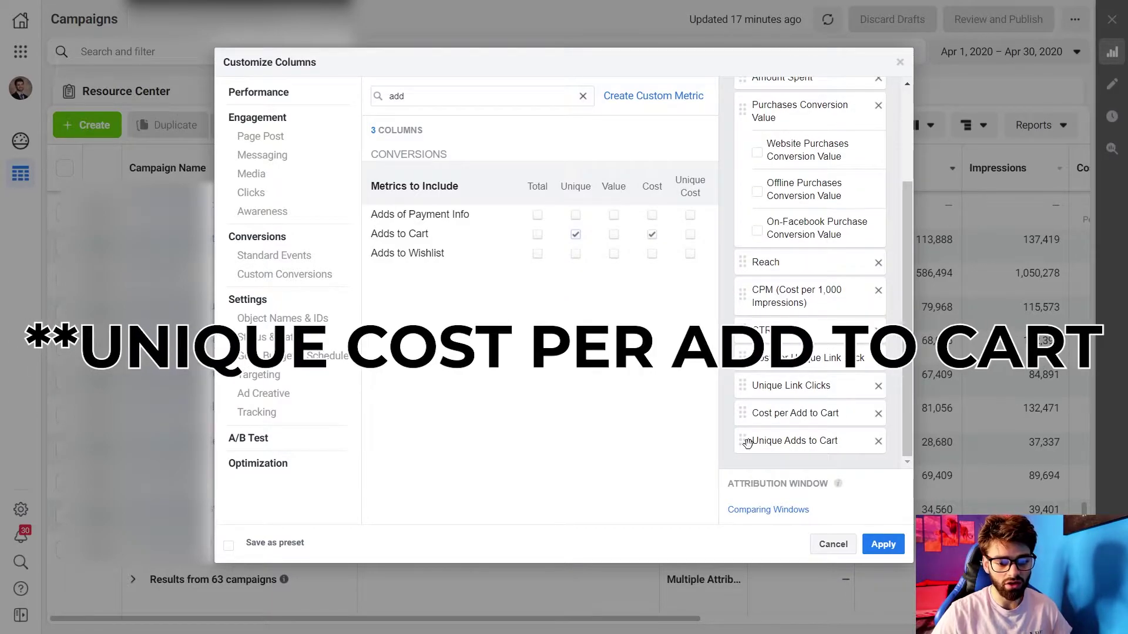
pyautogui.click(583, 96)
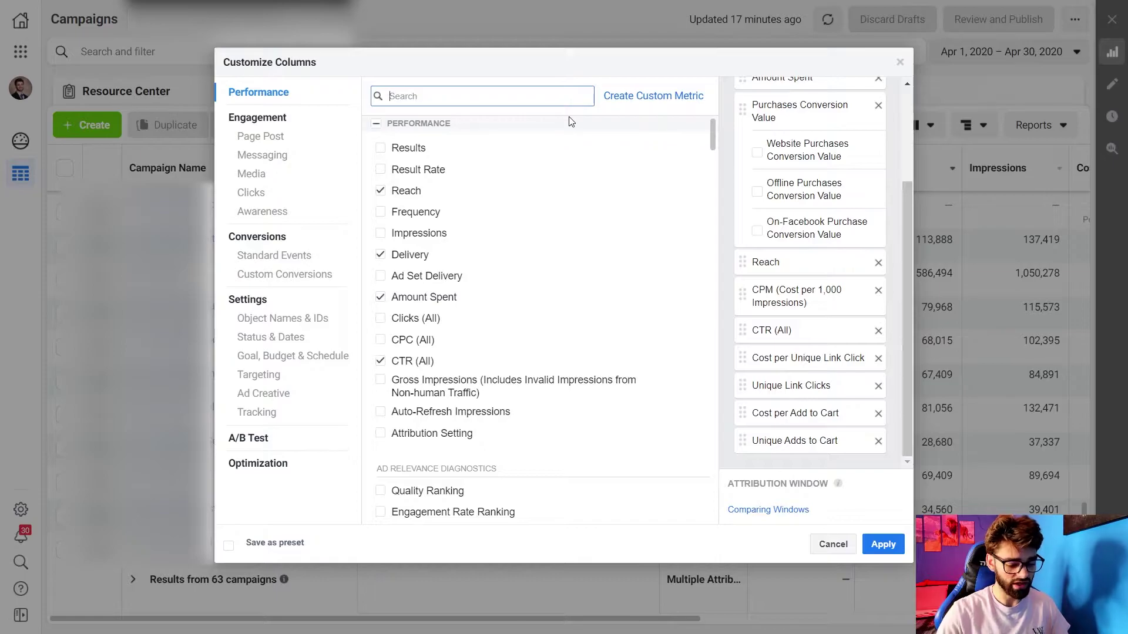
# - Add Cost per Purchase and total Purchases, with the On-Facebook Purchases breakdown excluded
pyautogui.write('cost per pu')
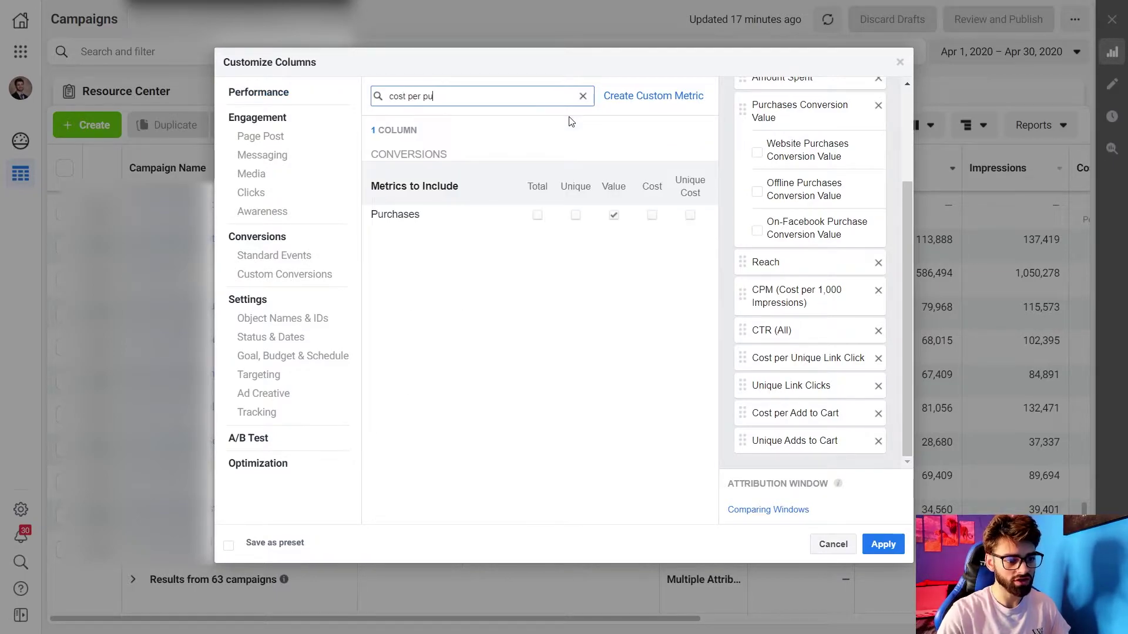
pyautogui.click(652, 215)
pyautogui.scroll(-1, 782, 341)
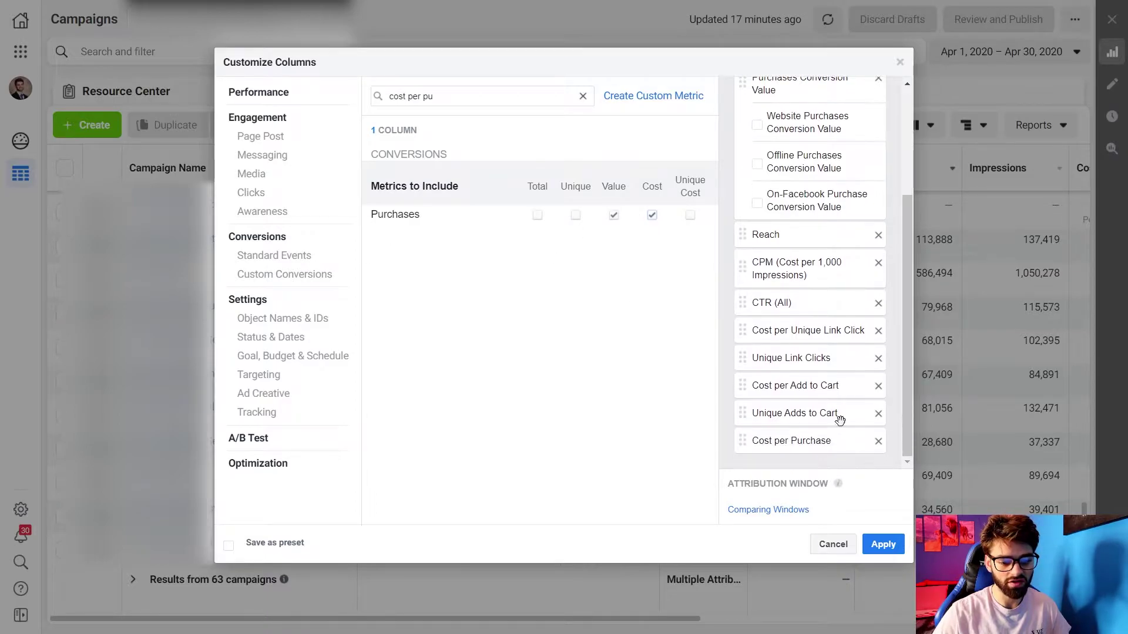
pyautogui.click(538, 215)
pyautogui.scroll(-3, 811, 306)
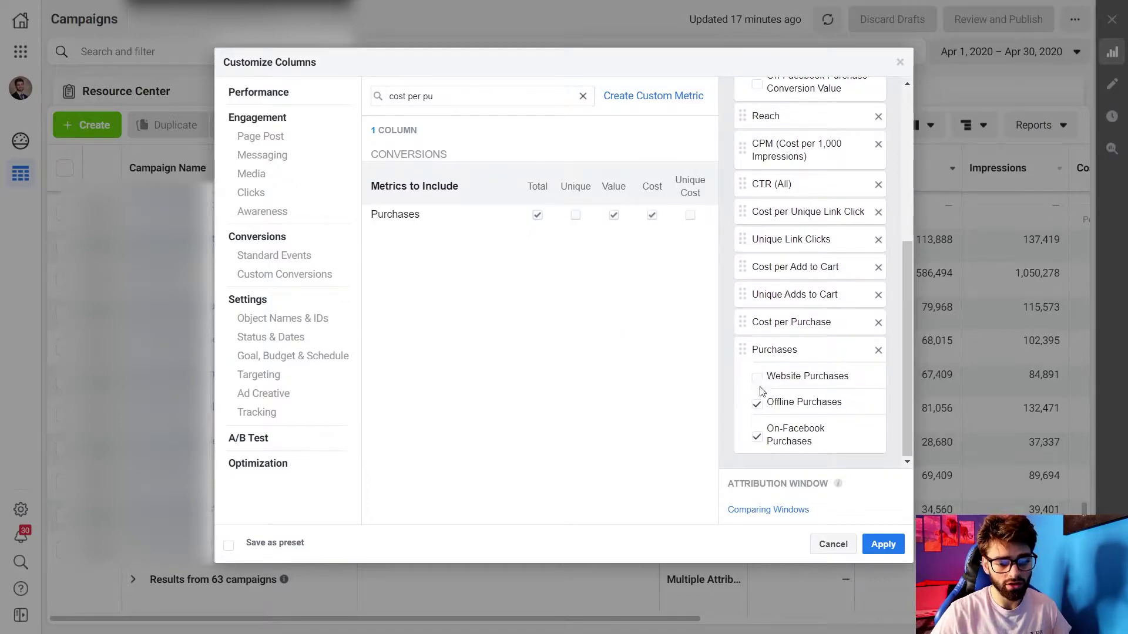
pyautogui.click(759, 439)
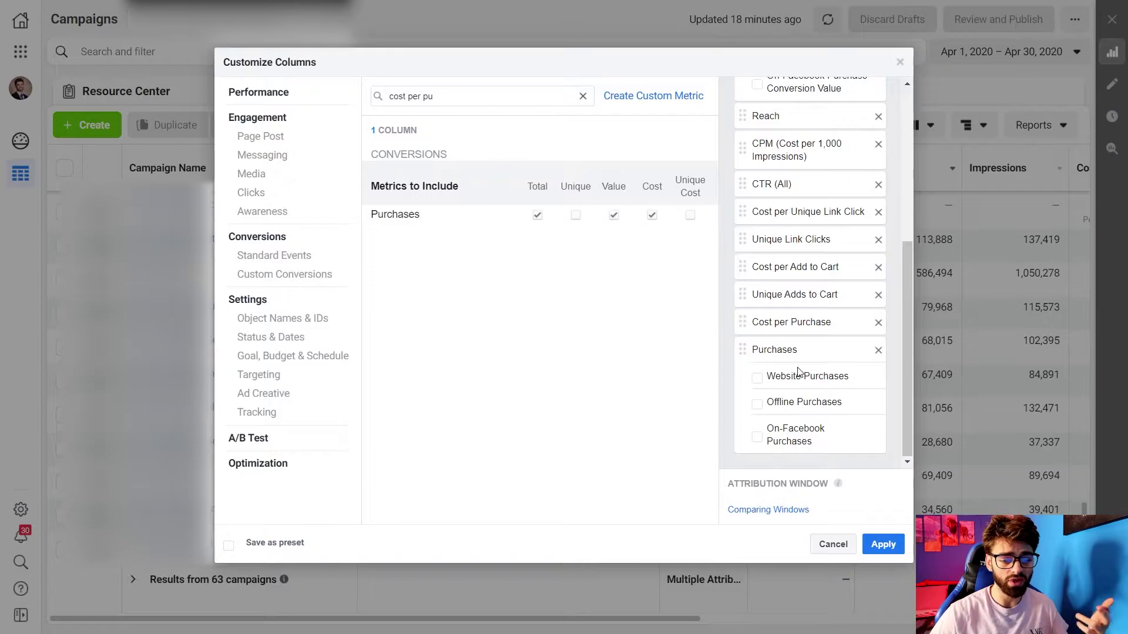
pyautogui.click(583, 97)
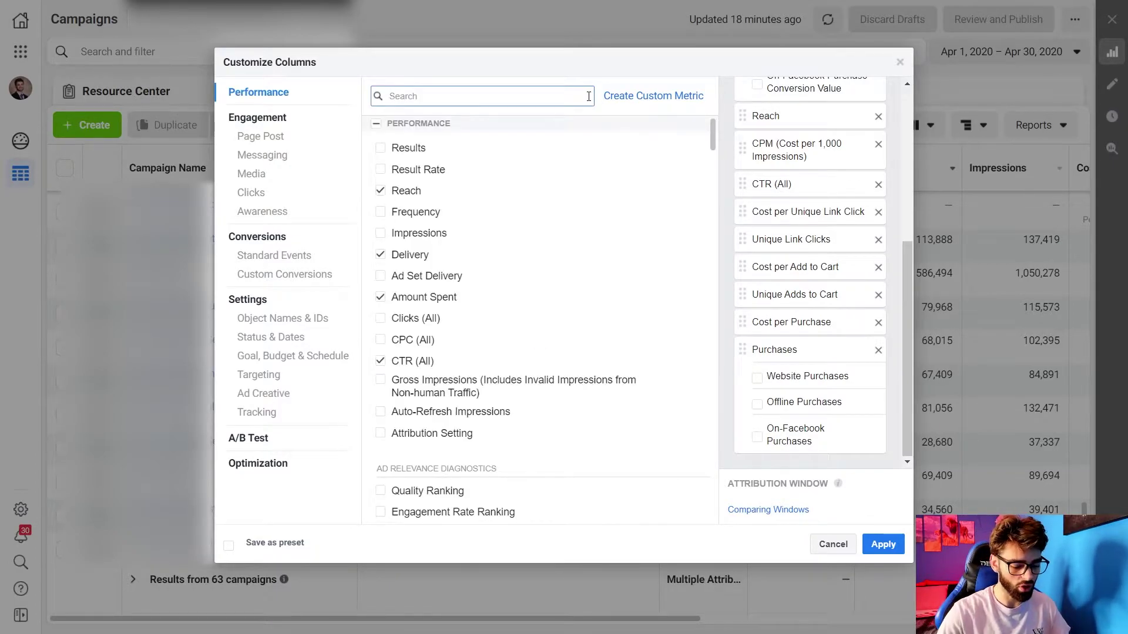
# - Search 'roas' and tick the total Purchase ROAS column
pyautogui.write('roas')
pyautogui.click(538, 214)
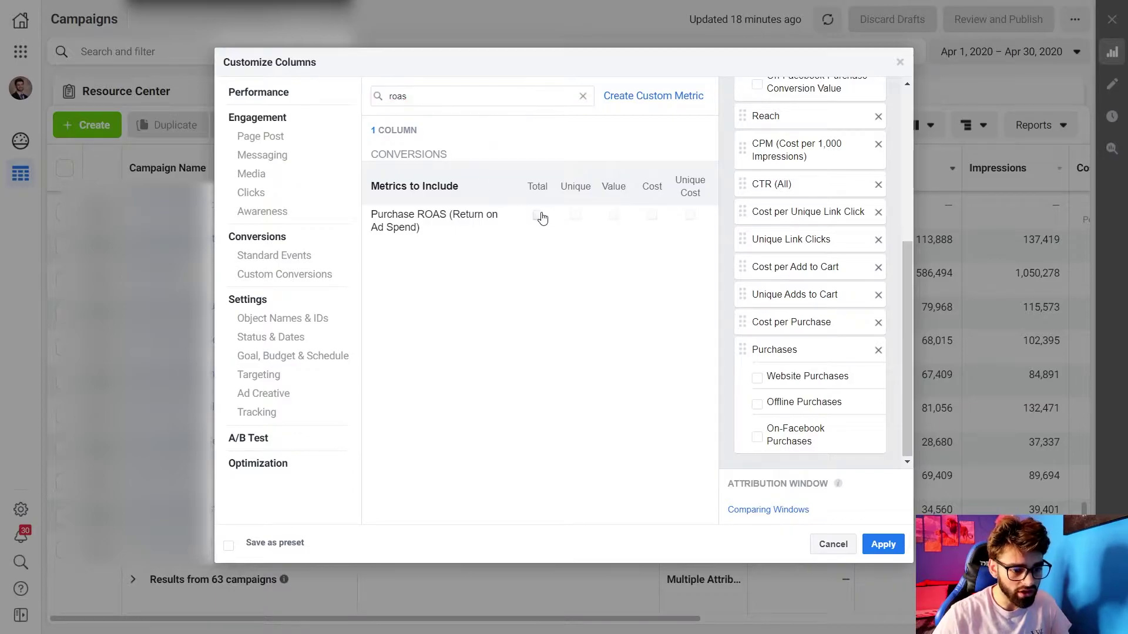
pyautogui.scroll(-2, 846, 347)
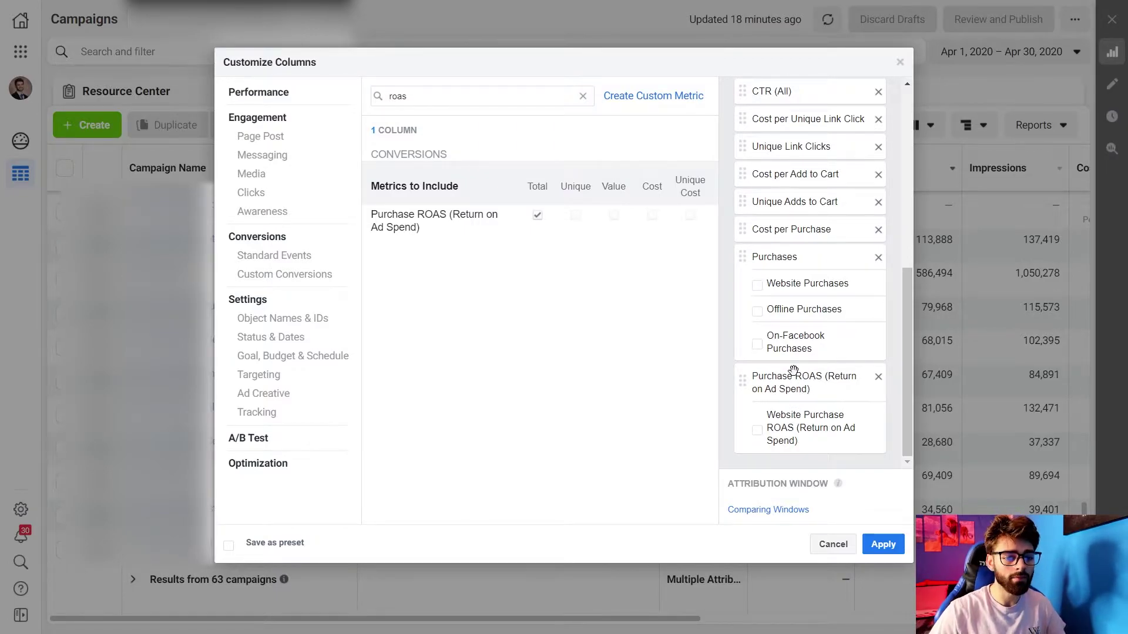
pyautogui.scroll(8, 794, 352)
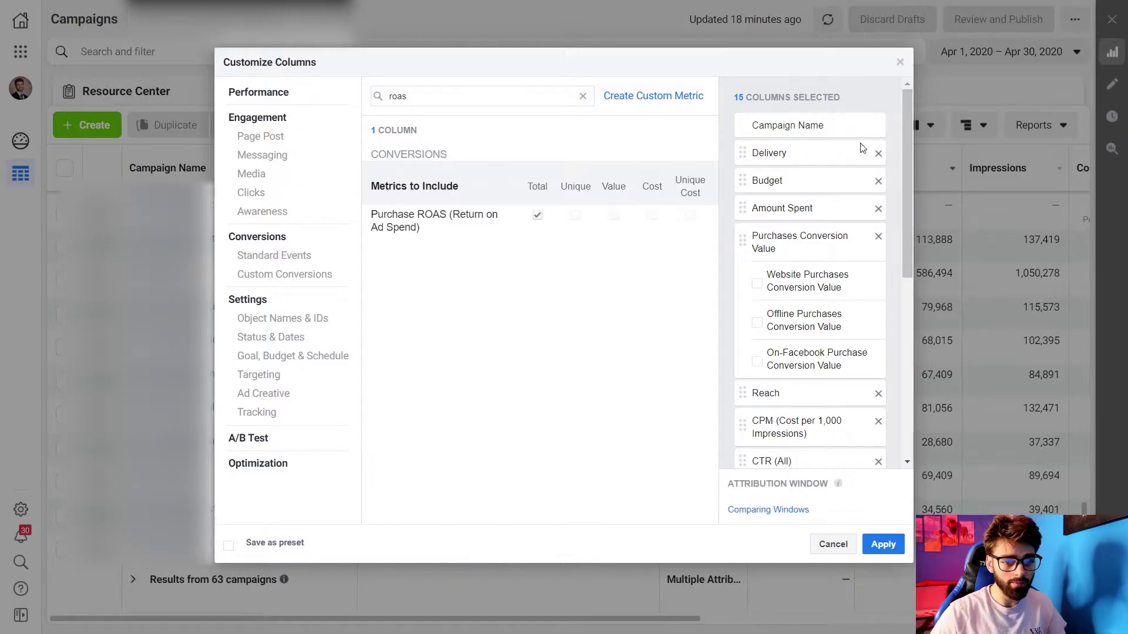
# - Review the fifteen selected columns and enable Save as preset
pyautogui.moveTo(907, 125); pyautogui.dragTo(898, 170)
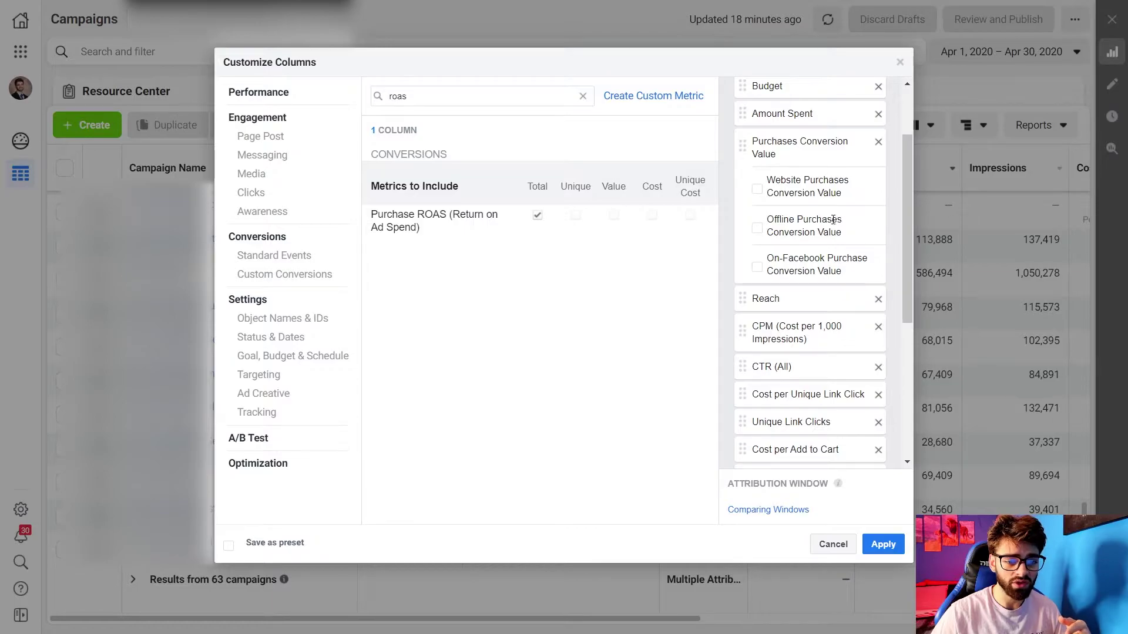
pyautogui.moveTo(904, 223); pyautogui.dragTo(903, 252)
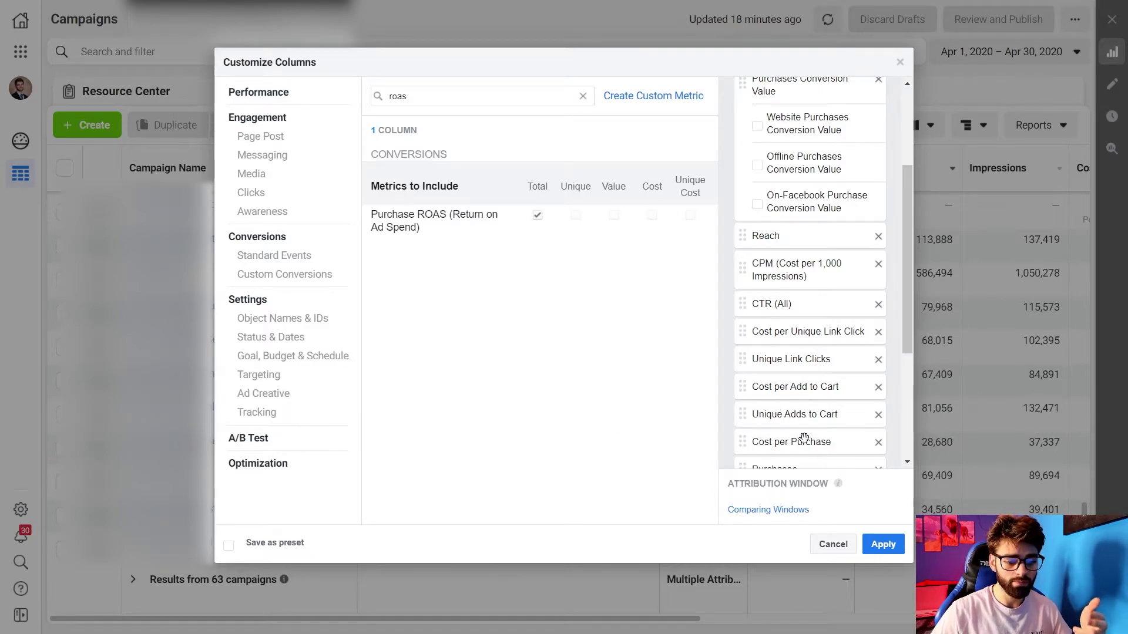
pyautogui.moveTo(905, 321); pyautogui.dragTo(890, 404)
pyautogui.scroll(-1, 891, 405)
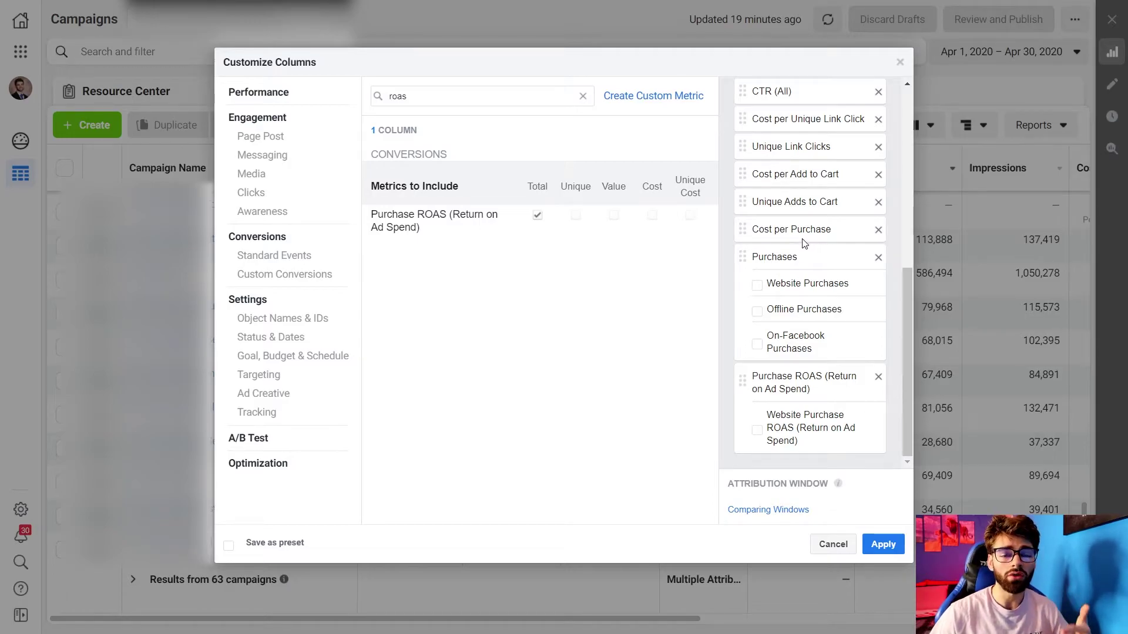
pyautogui.click(229, 547)
# - Name the preset 'Lord Ecom Preset', apply it, and replace the existing preset
pyautogui.write('L')
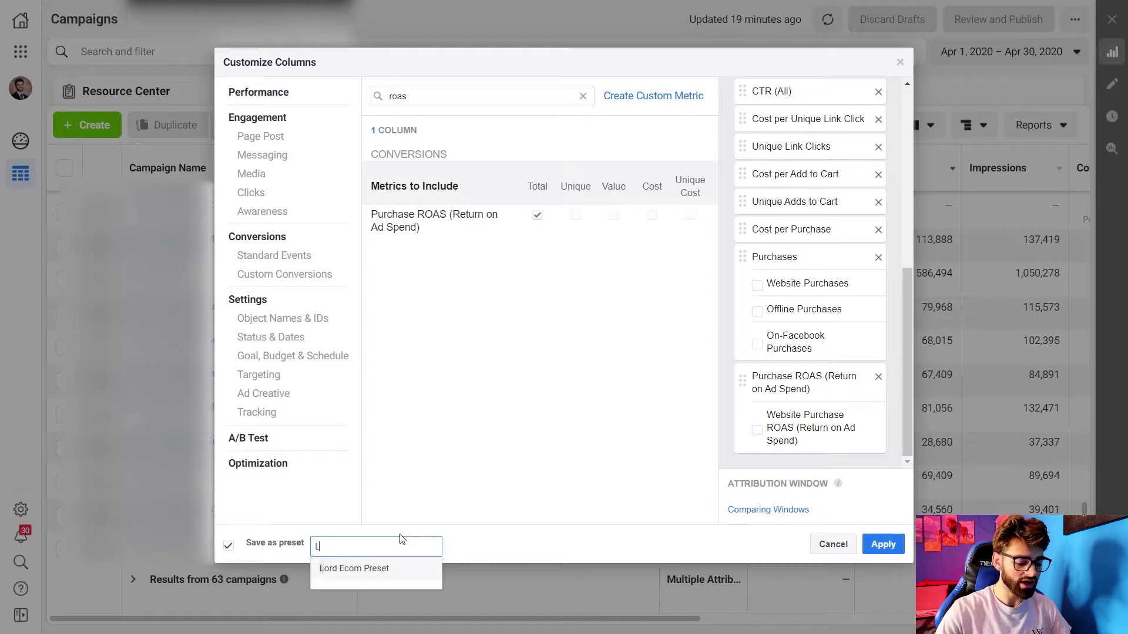
pyautogui.write('ord Ecom Preset')
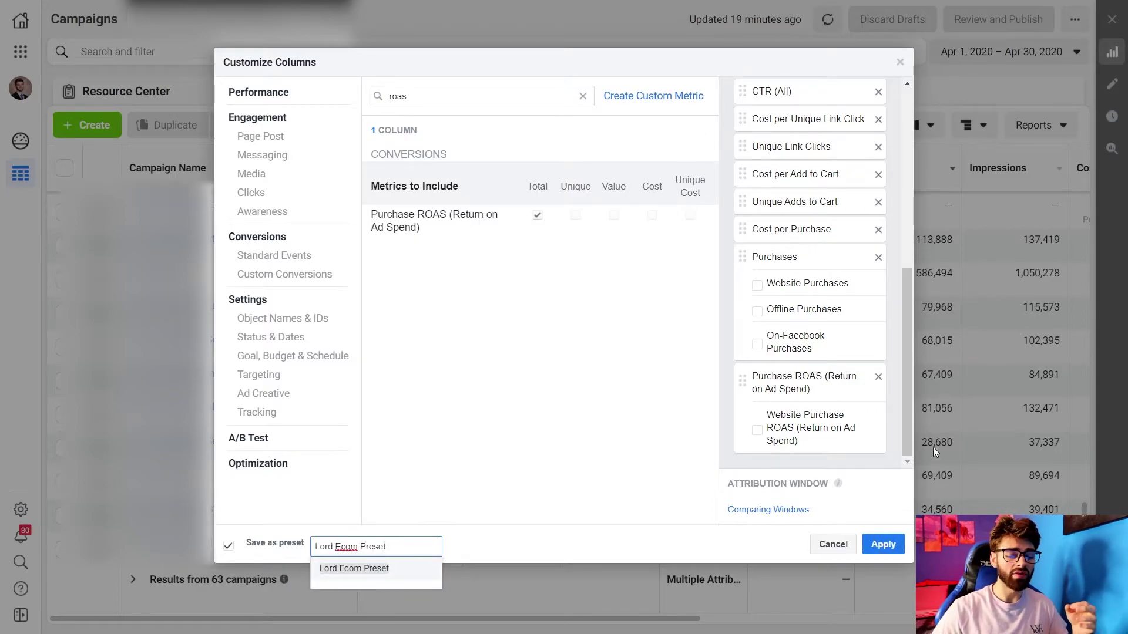
pyautogui.click(885, 545)
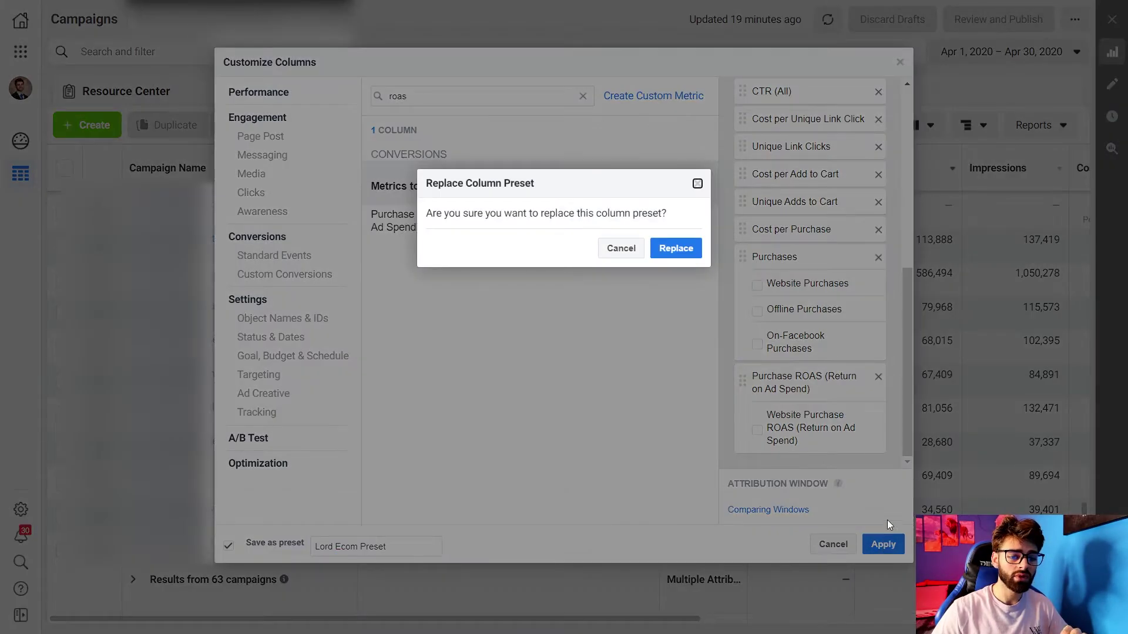
pyautogui.click(675, 248)
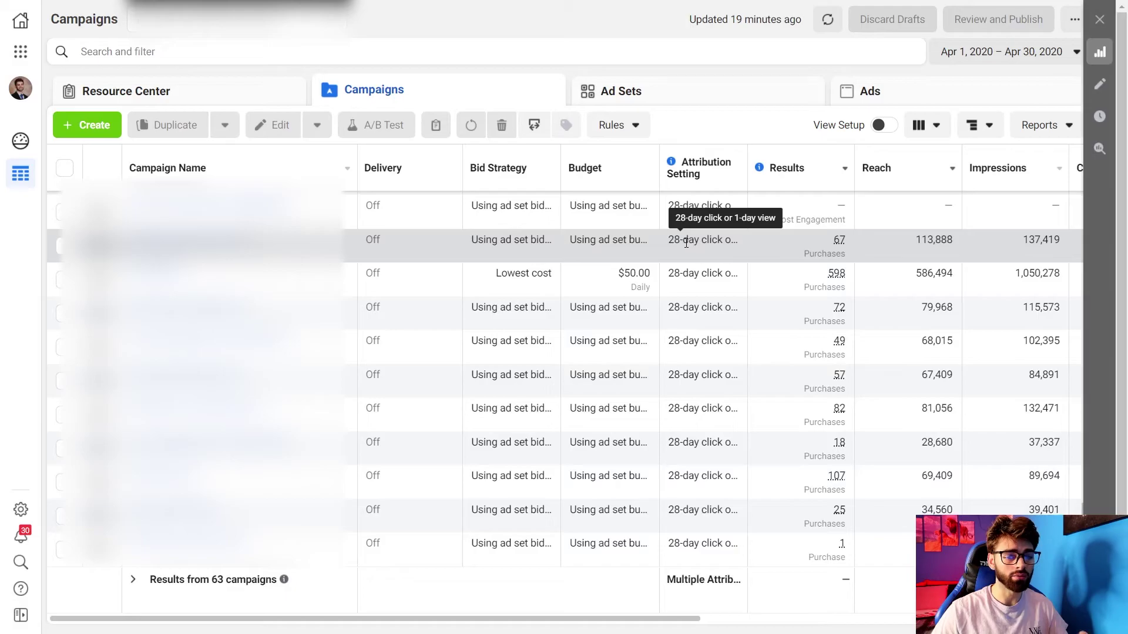
# - Switch the campaigns table to Lord Ecom Preset and set it as the default
pyautogui.click(933, 114)
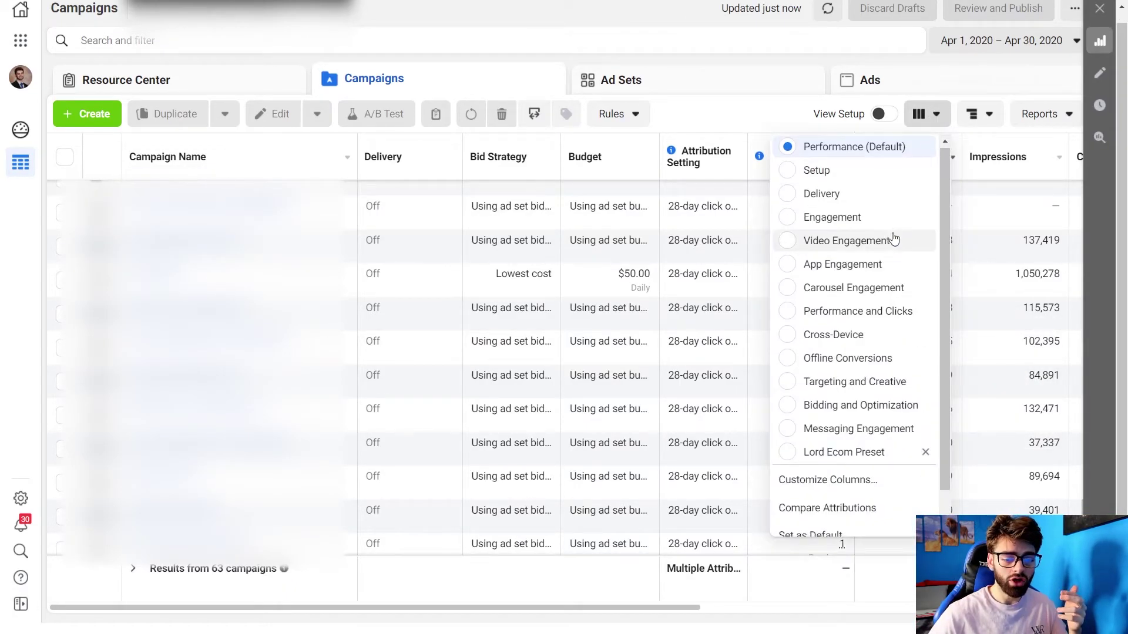
pyautogui.scroll(-1, 894, 237)
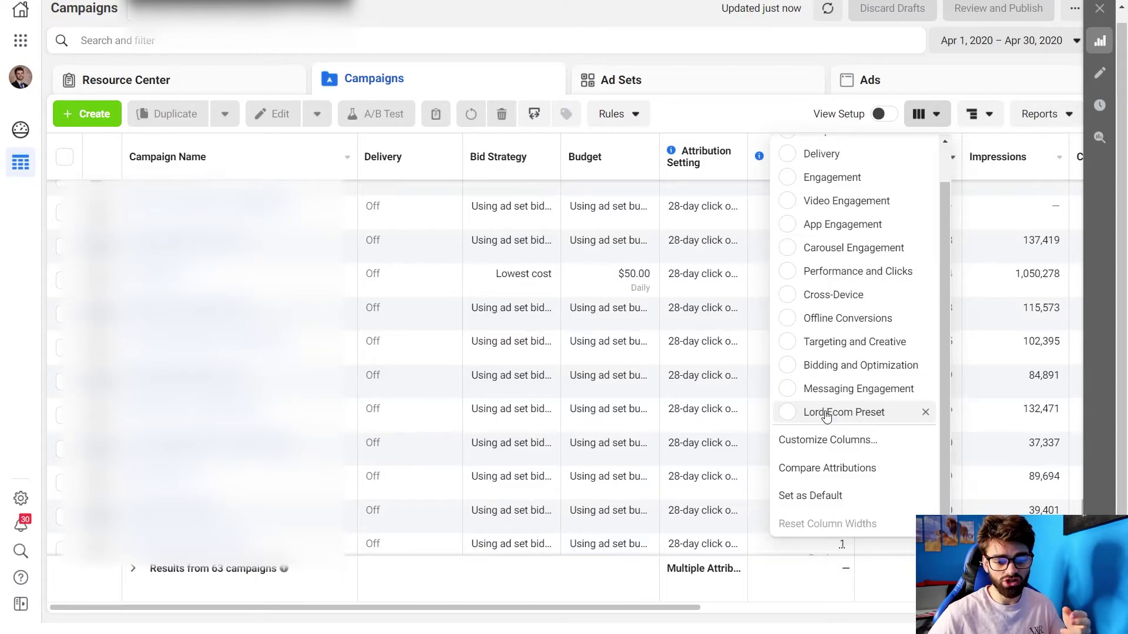
pyautogui.click(829, 411)
pyautogui.click(927, 115)
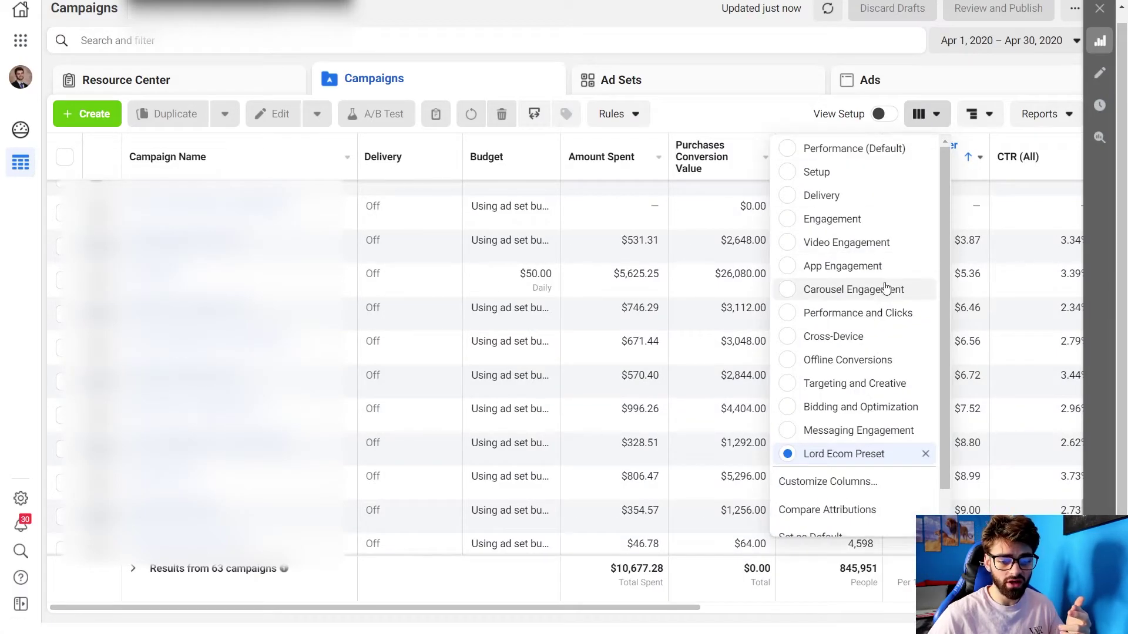
pyautogui.scroll(-1, 884, 293)
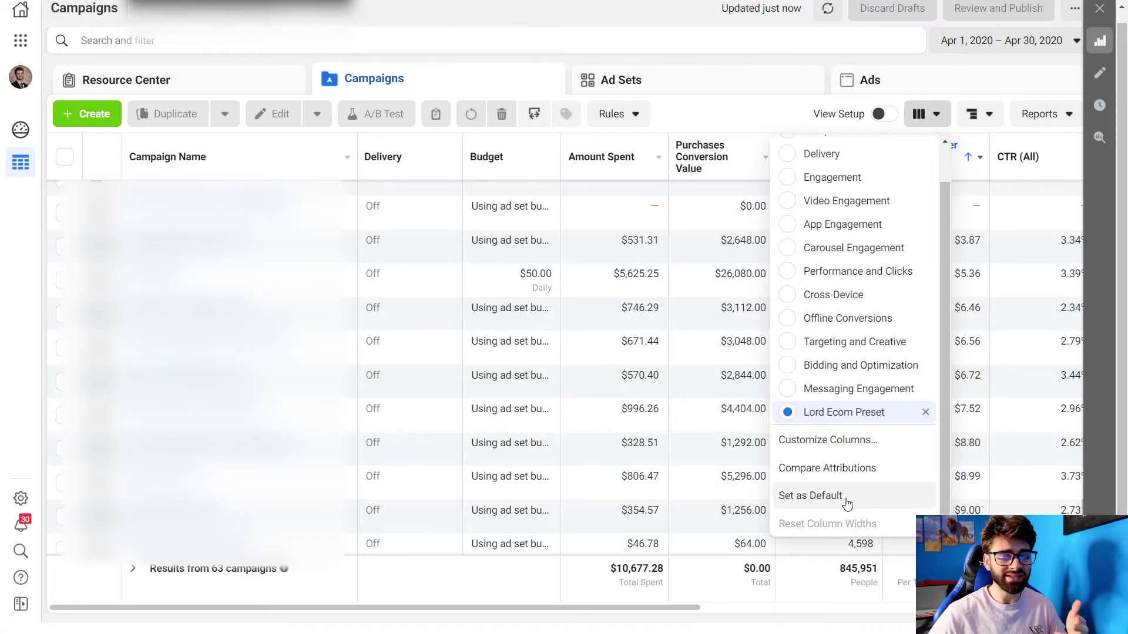
pyautogui.click(846, 500)
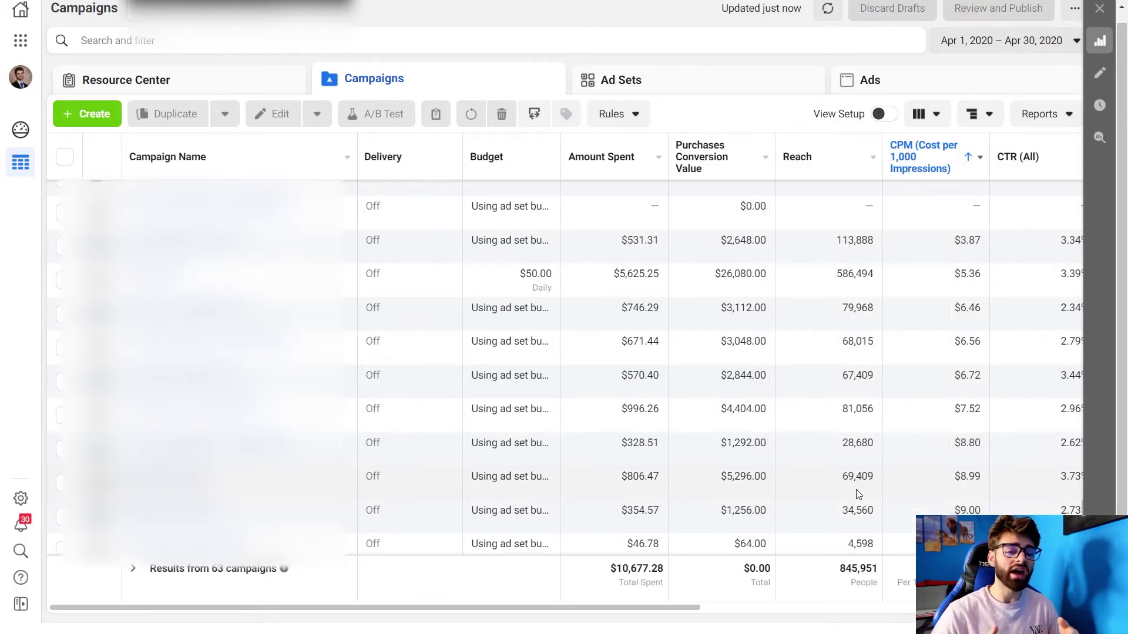